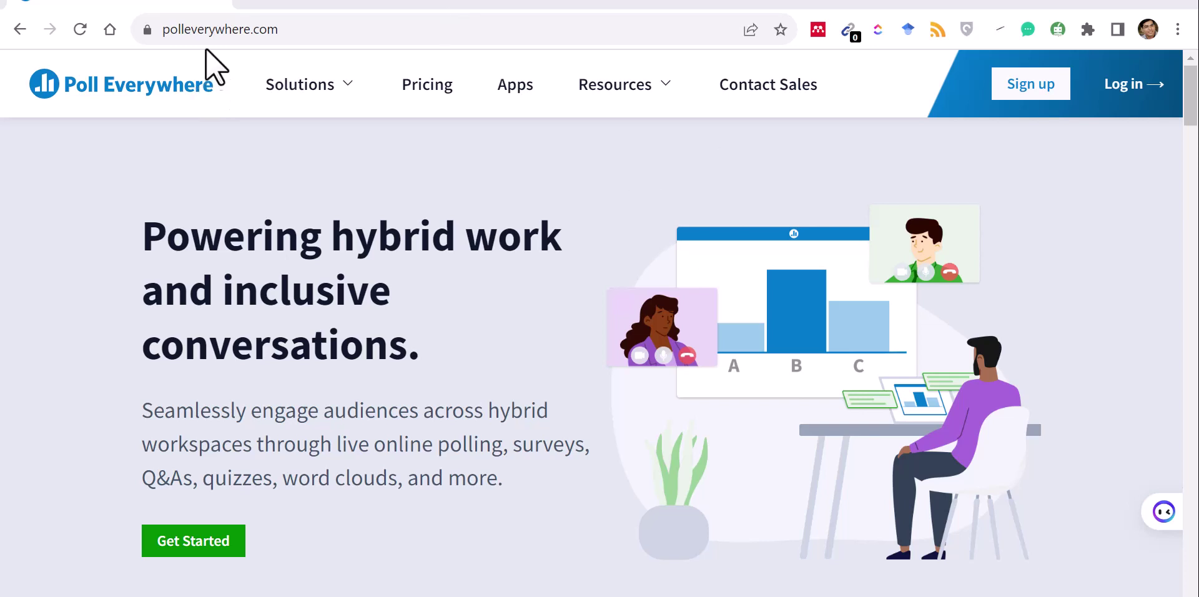
Skip the Sign up page and log in to reach the Poll Everywhere Home dashboard.
click(217, 31)
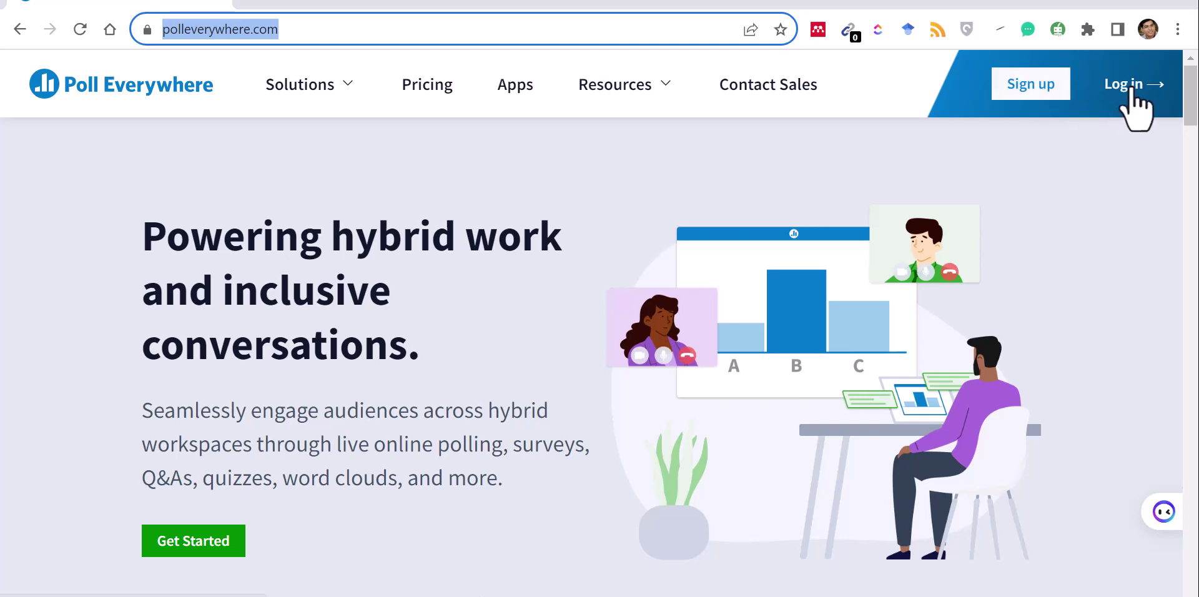
click(1029, 96)
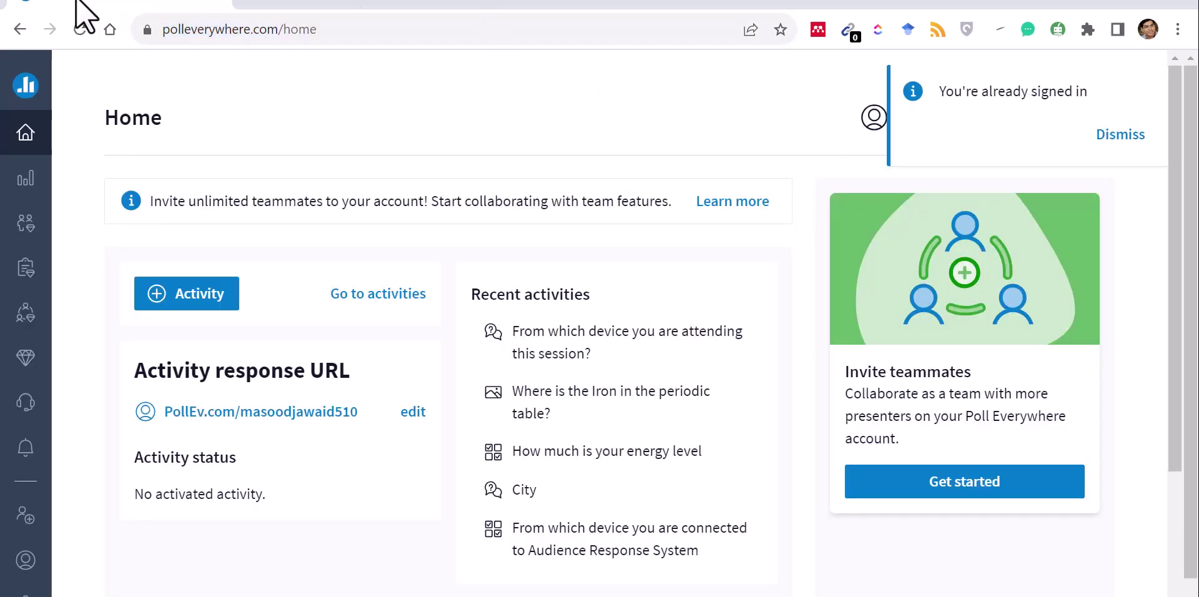
click(31, 26)
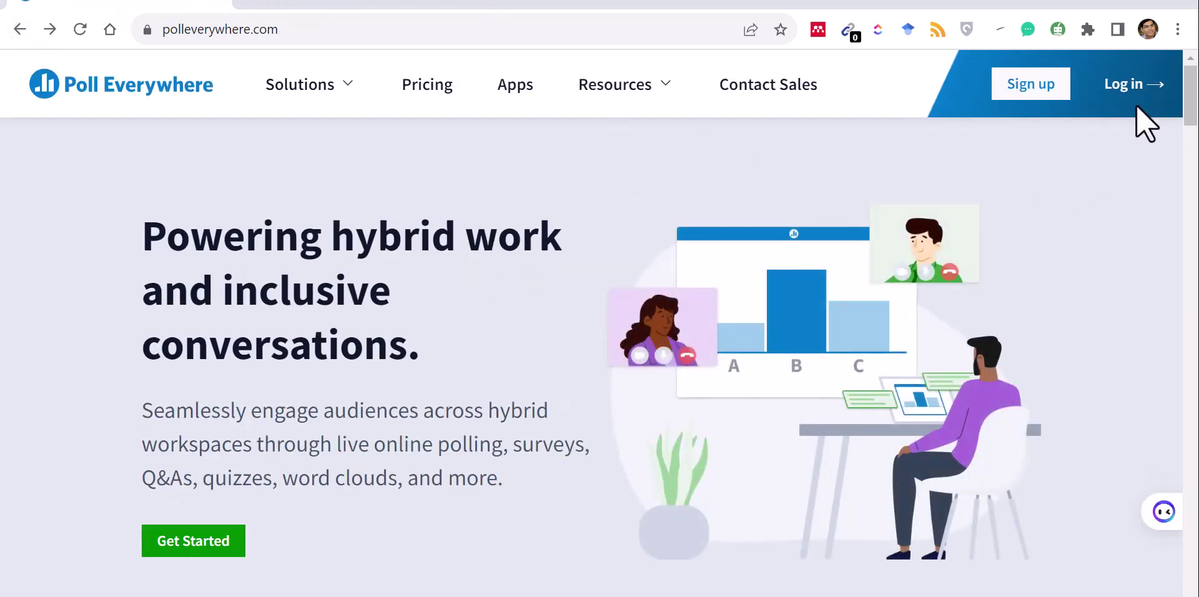
click(1131, 86)
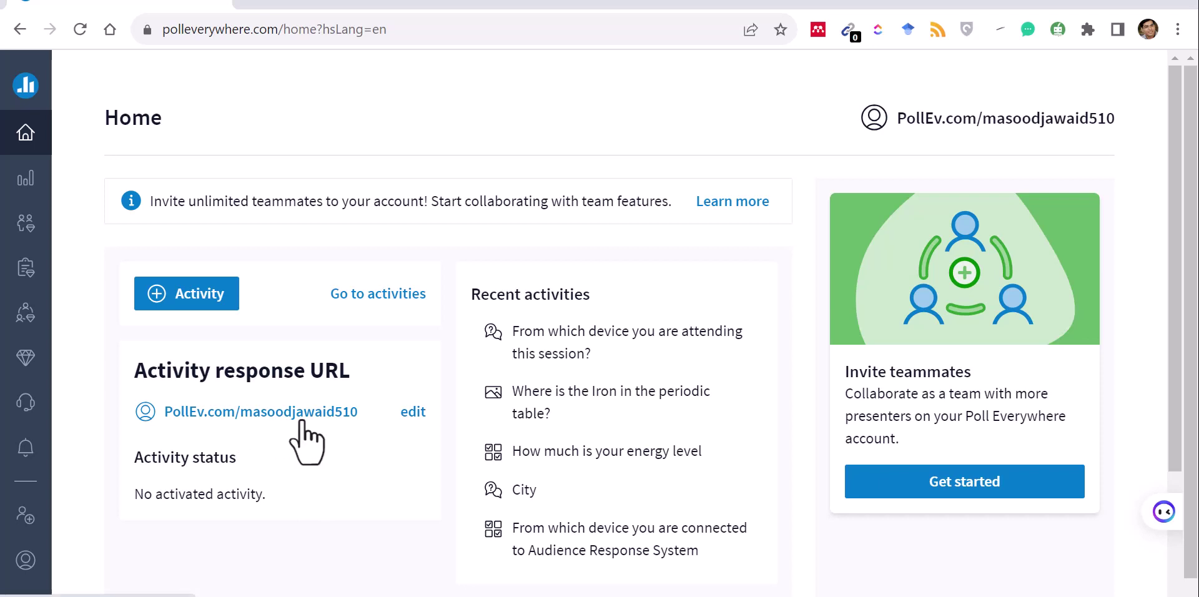
Download the response URL's QR code PNG, view and close it, then return Home.
click(412, 414)
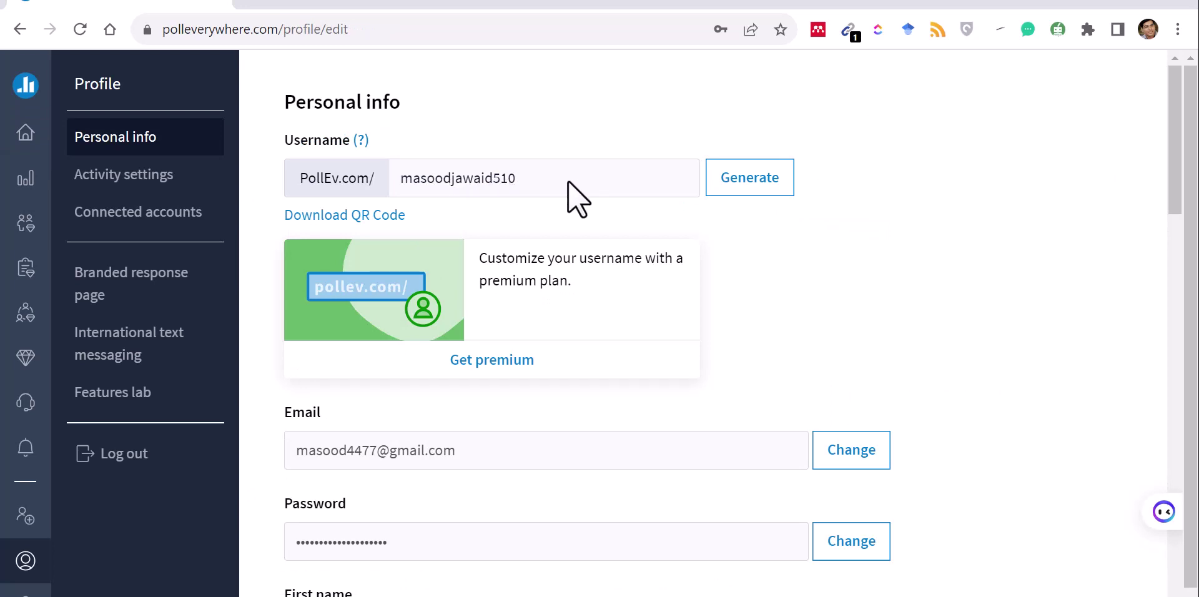
click(385, 214)
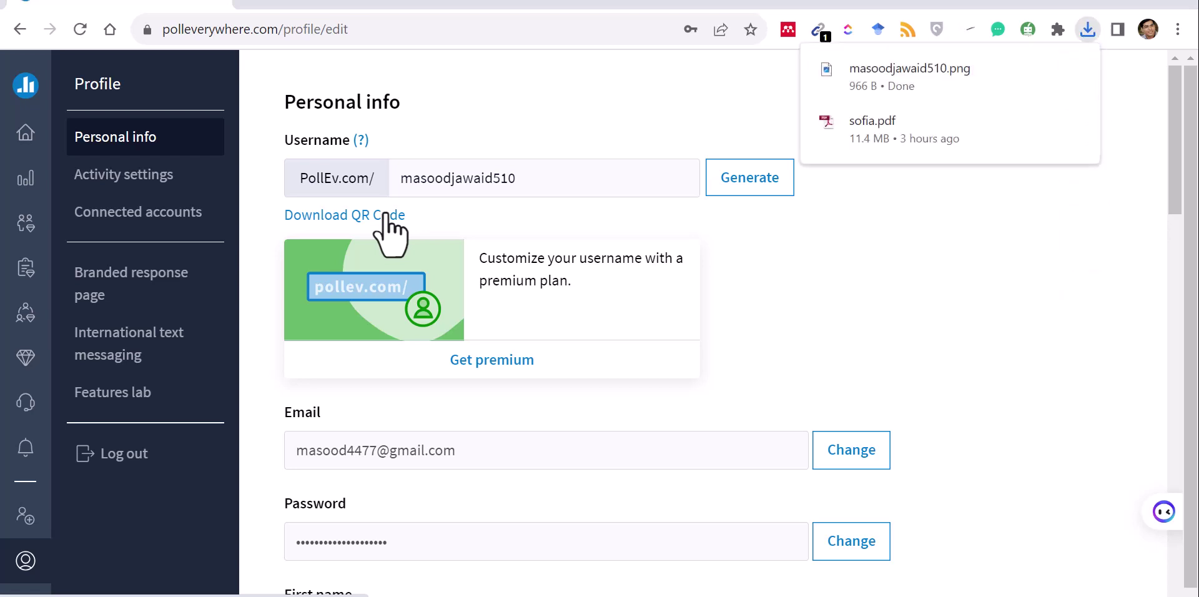
click(898, 80)
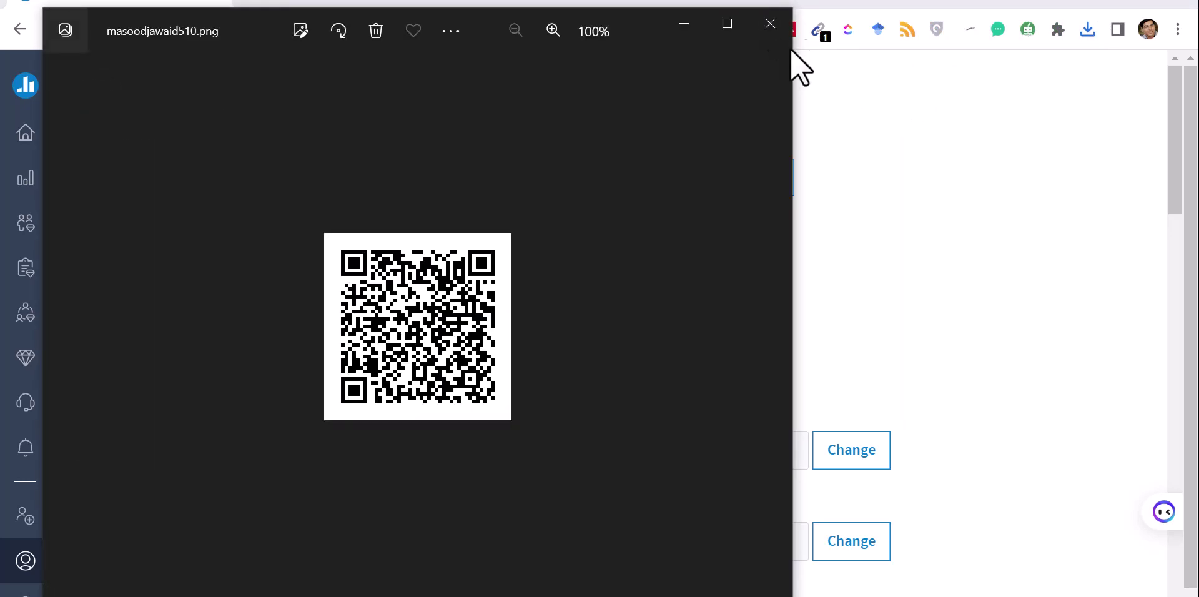
click(780, 34)
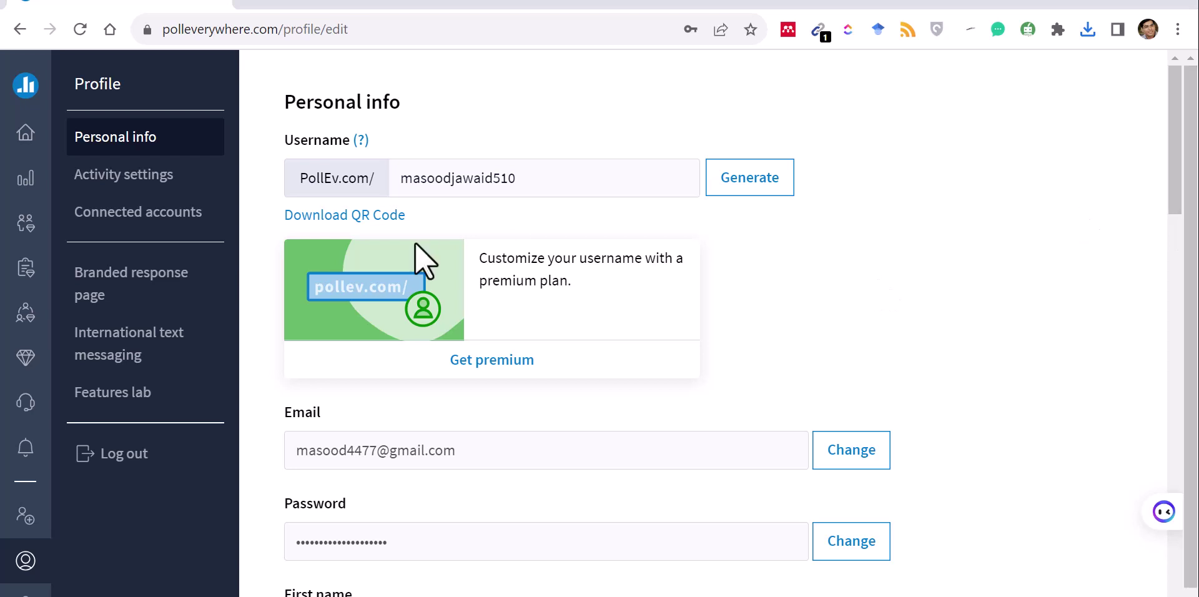
click(28, 92)
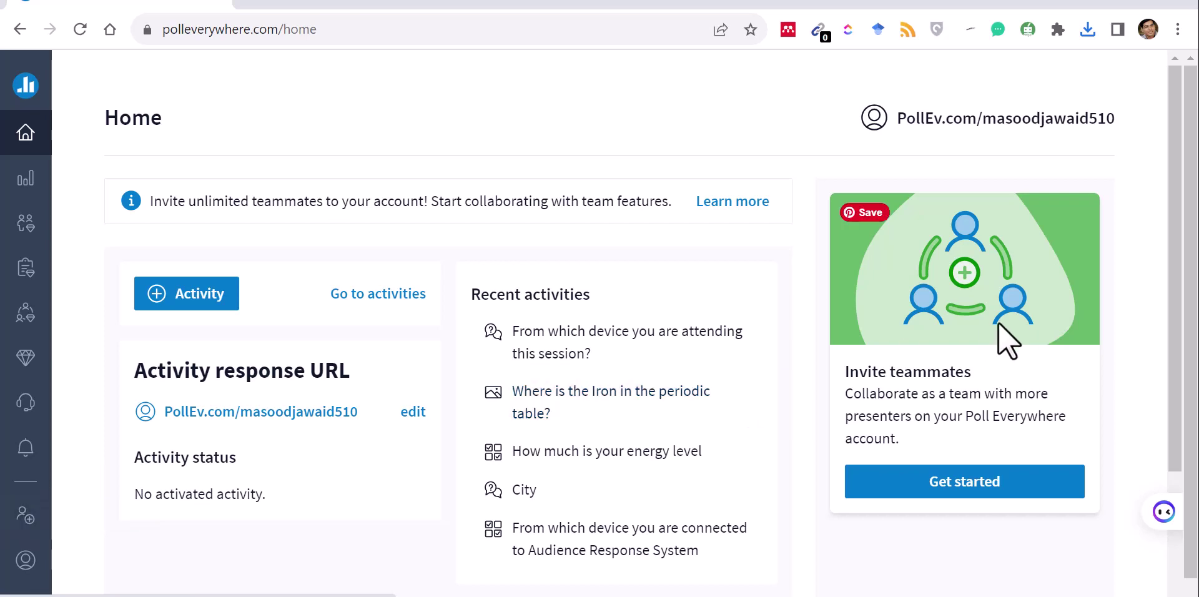
drag(1180, 218, 1180, 181)
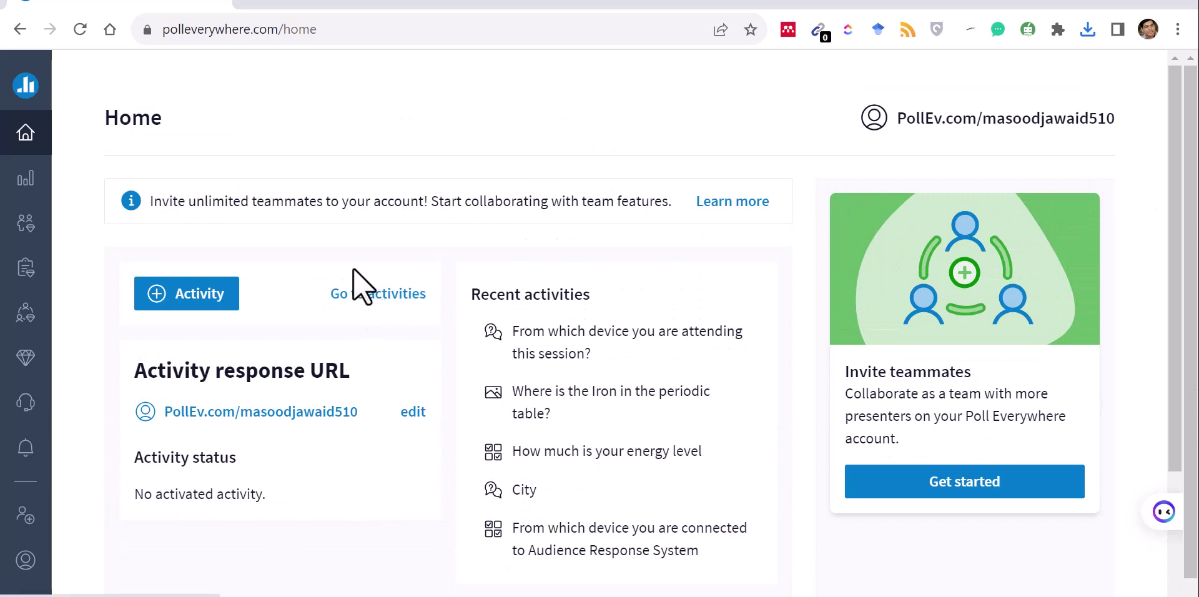
click(201, 299)
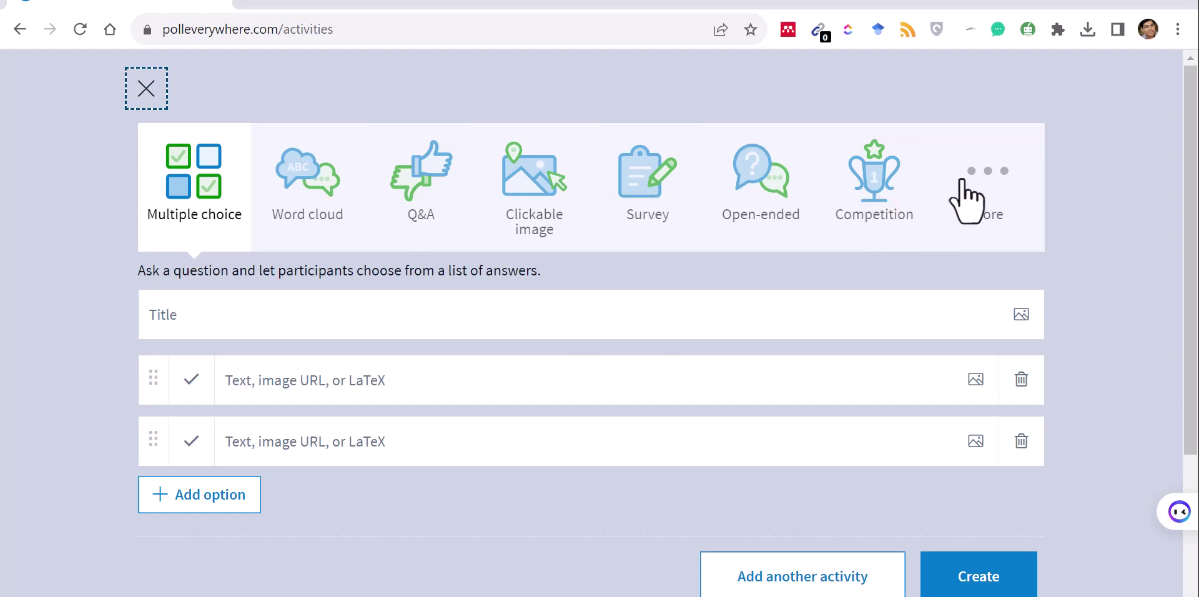
click(974, 199)
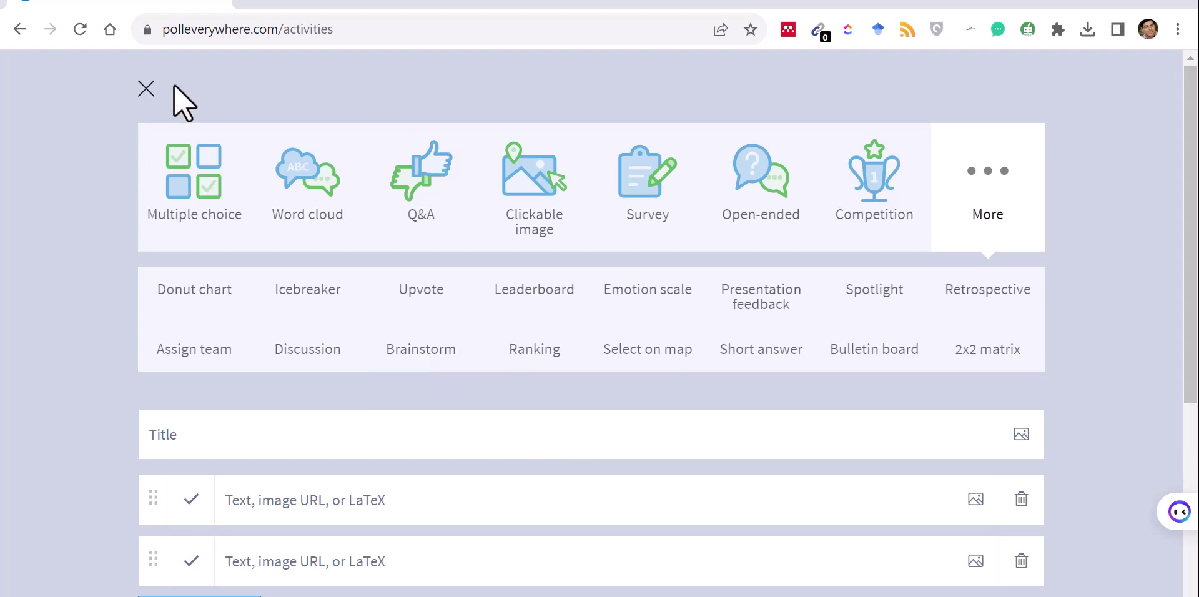
click(11, 32)
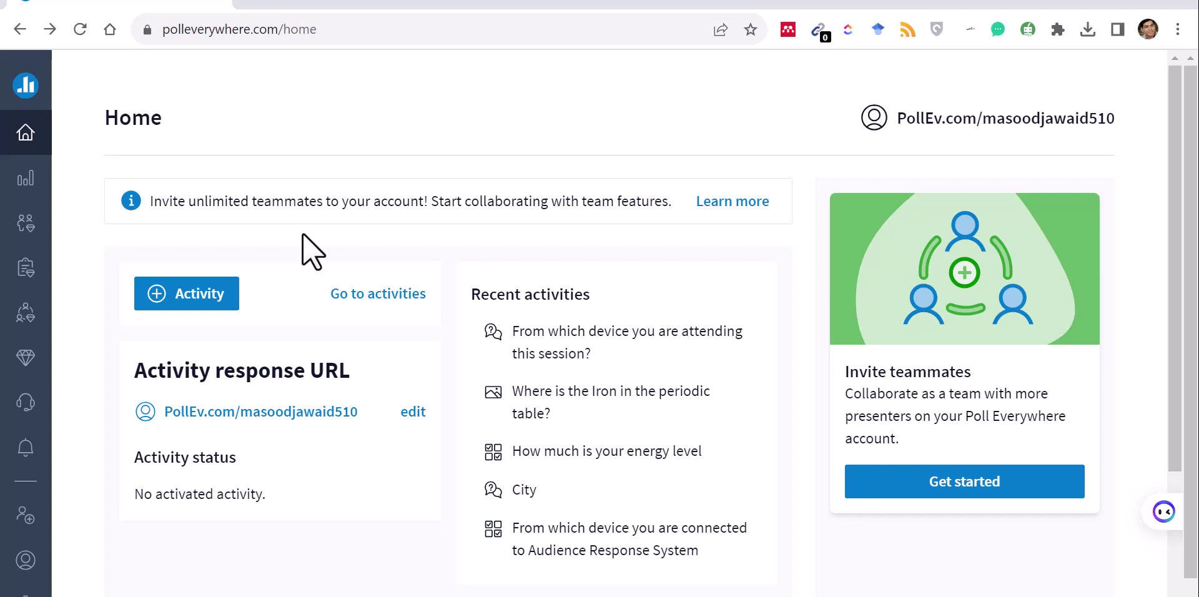
Download the Poll Everywhere add-in for Windows PowerPoint from the Apps page.
click(26, 78)
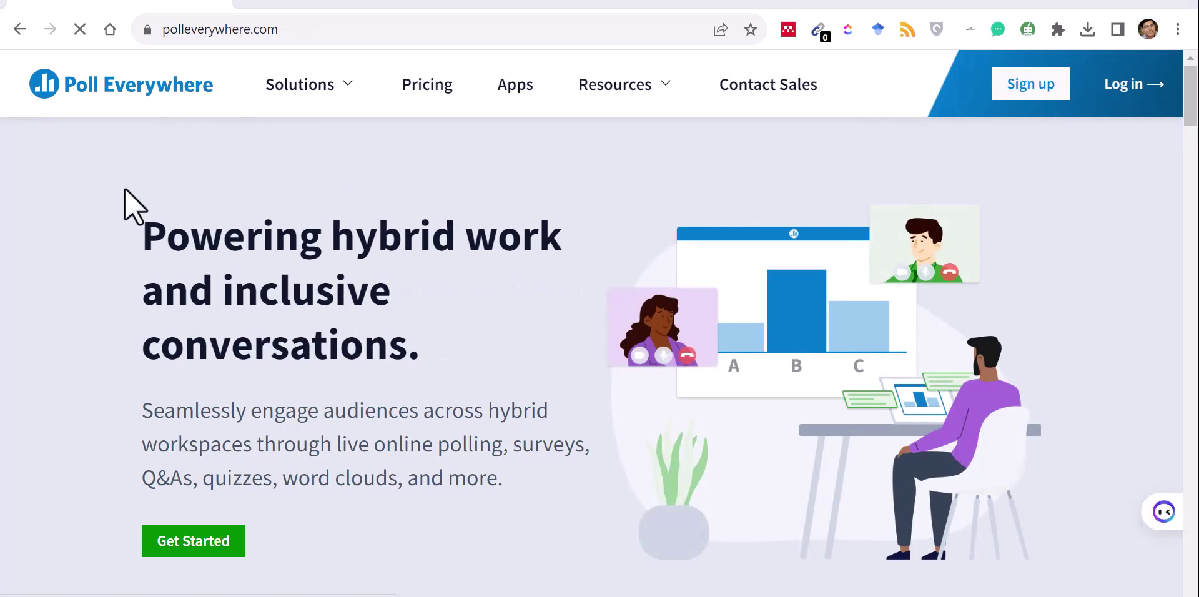
click(513, 95)
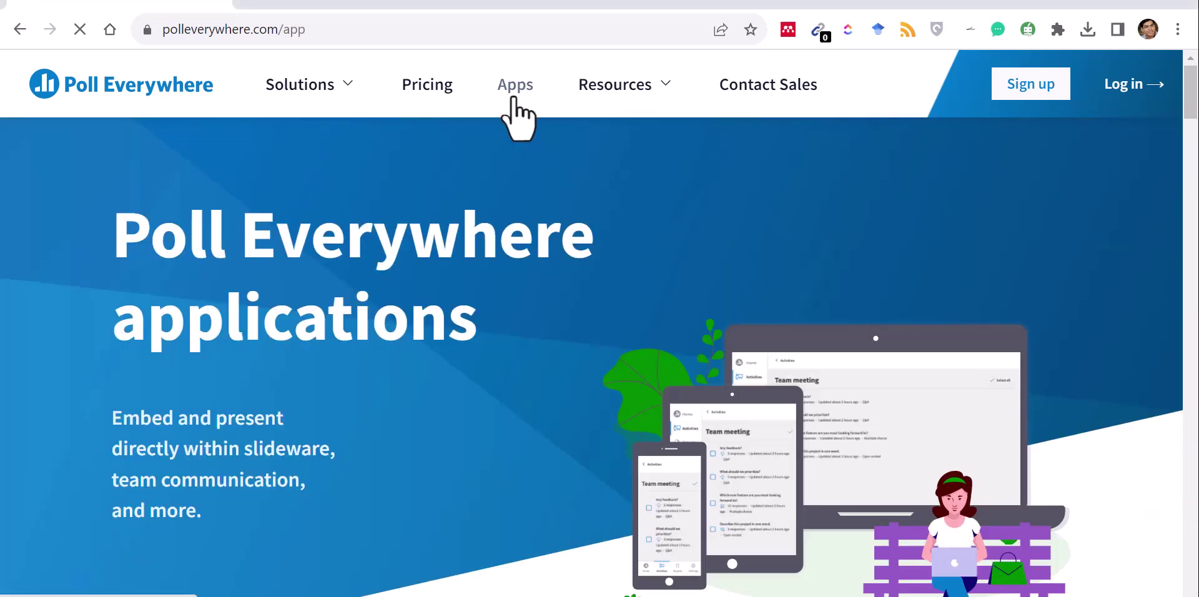
drag(1186, 107, 1196, 178)
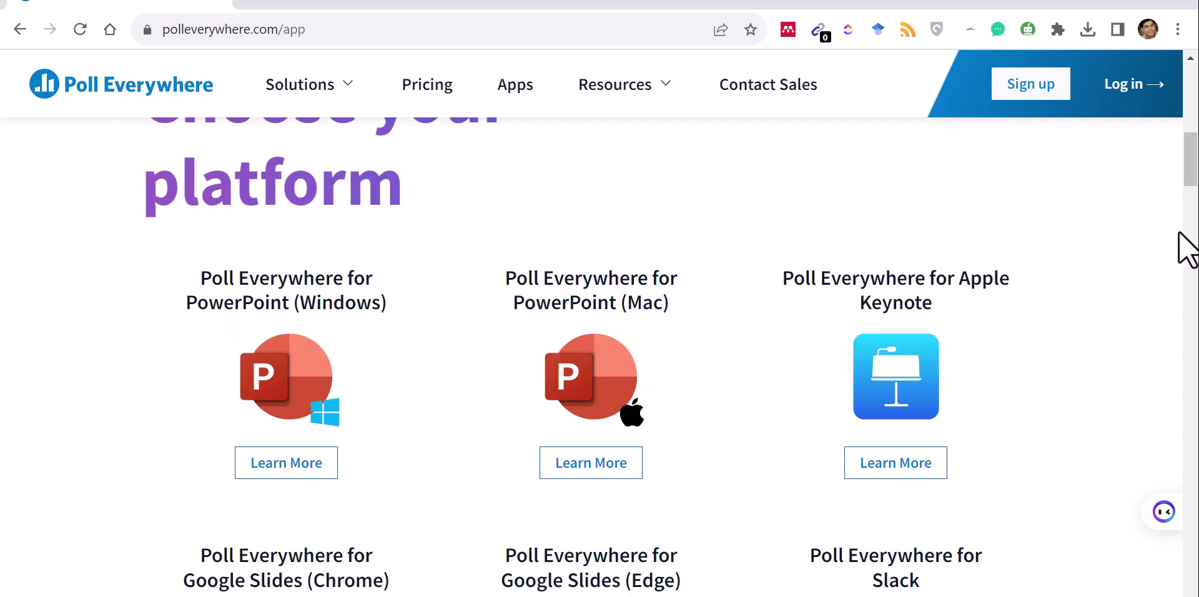
mouse_move(1192, 197)
mouse_down()
mouse_move(1196, 275)
mouse_move(1197, 195)
mouse_up()
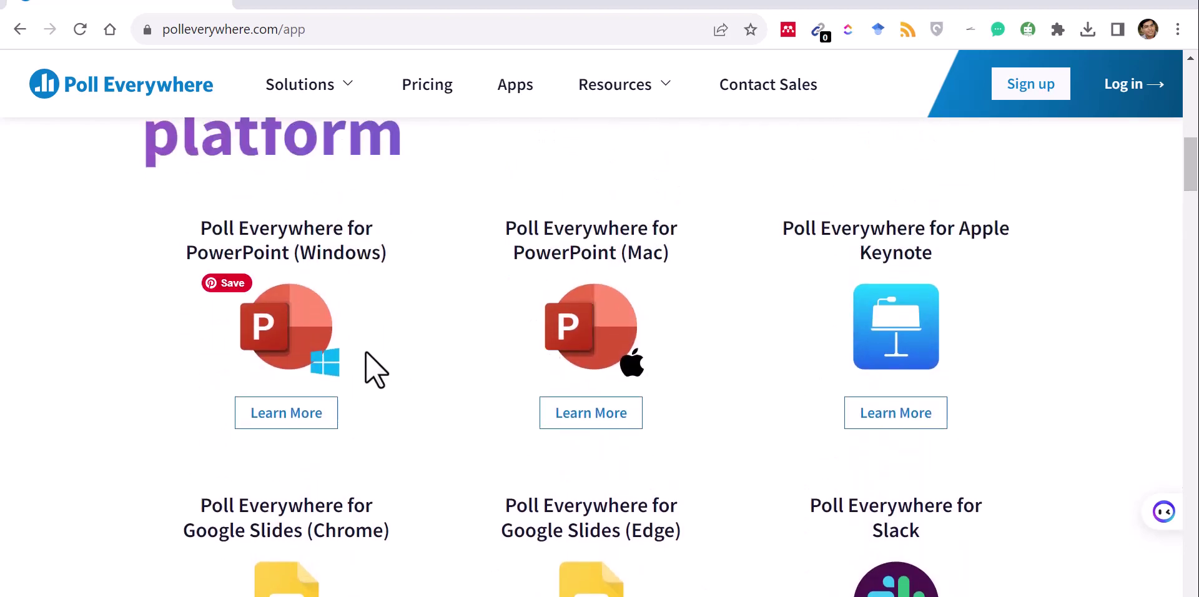
click(284, 415)
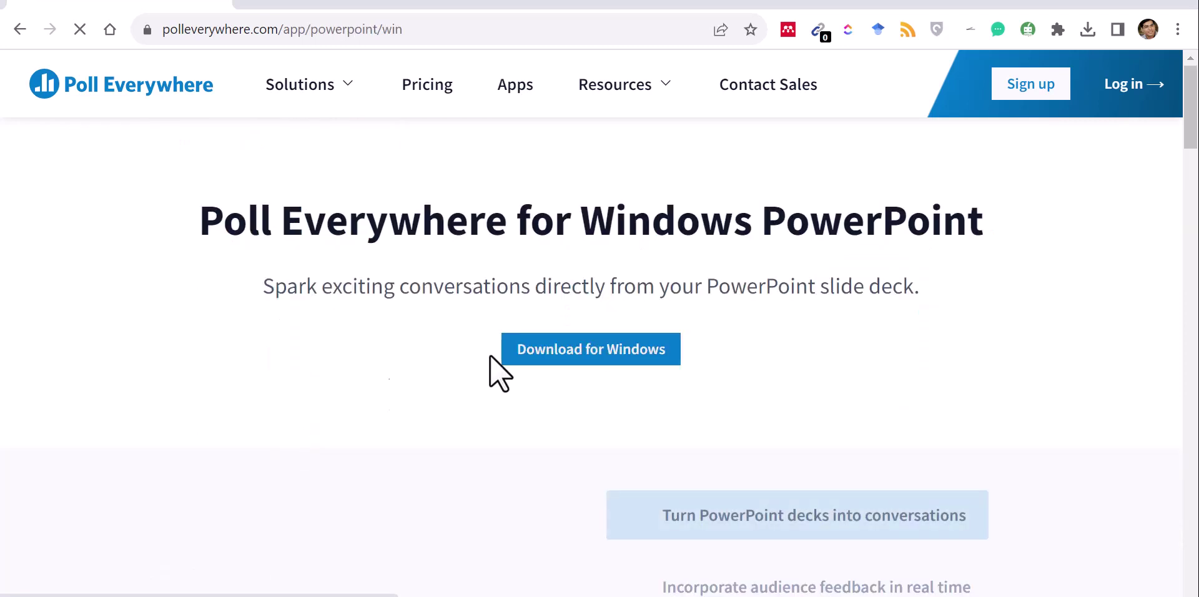
click(586, 348)
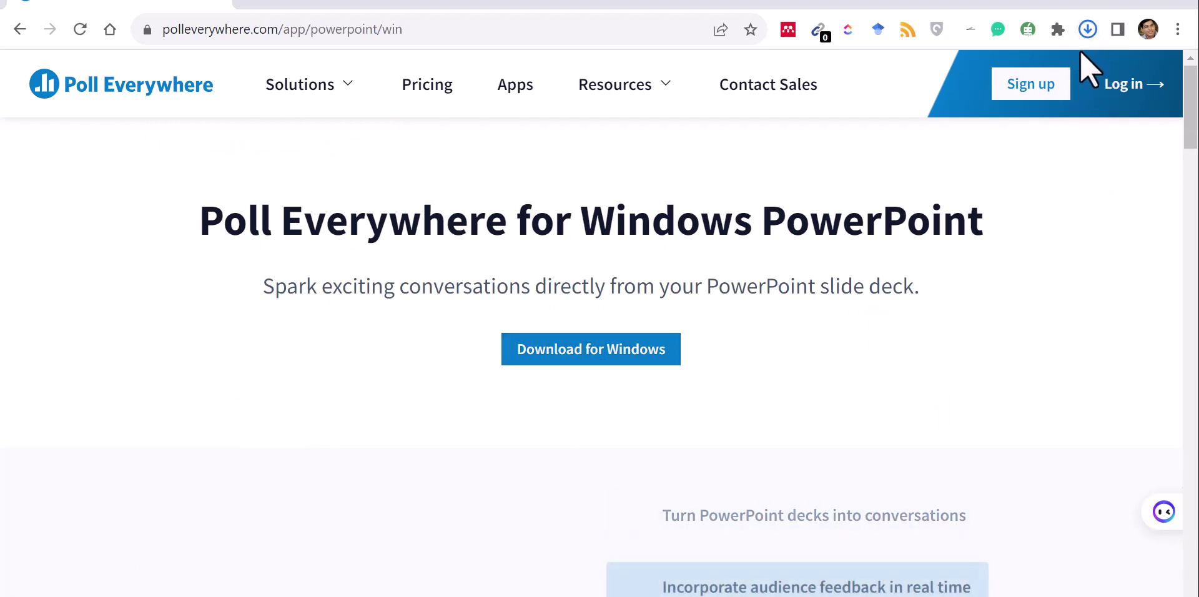
Run the downloaded pollev (1).exe installer, cancel setup, and switch to PowerPoint.
click(1084, 35)
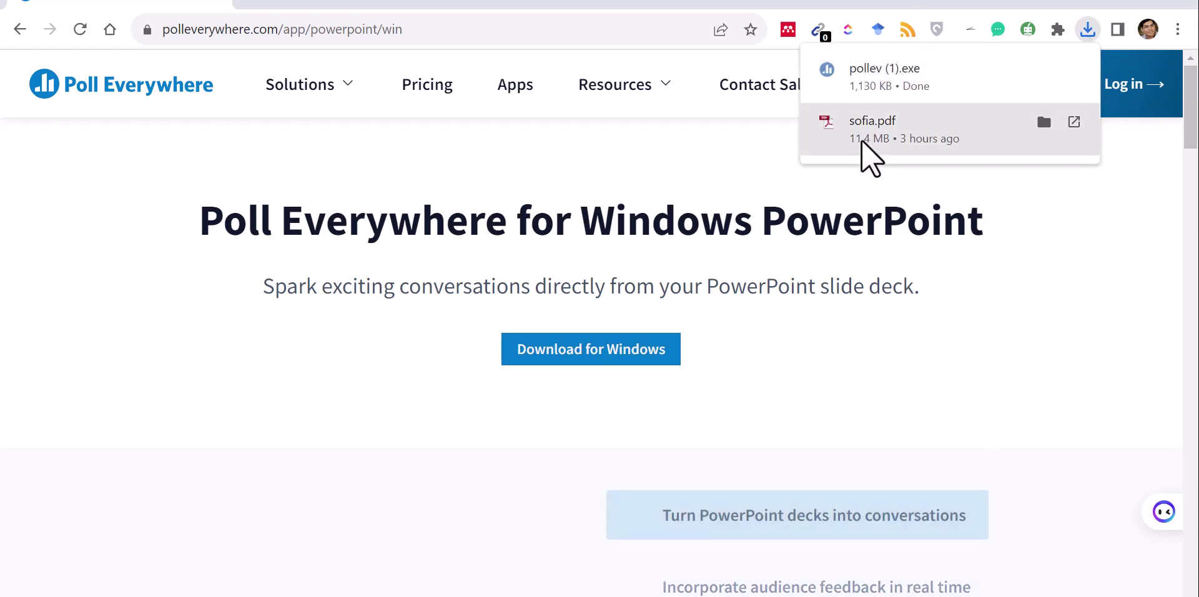
click(879, 80)
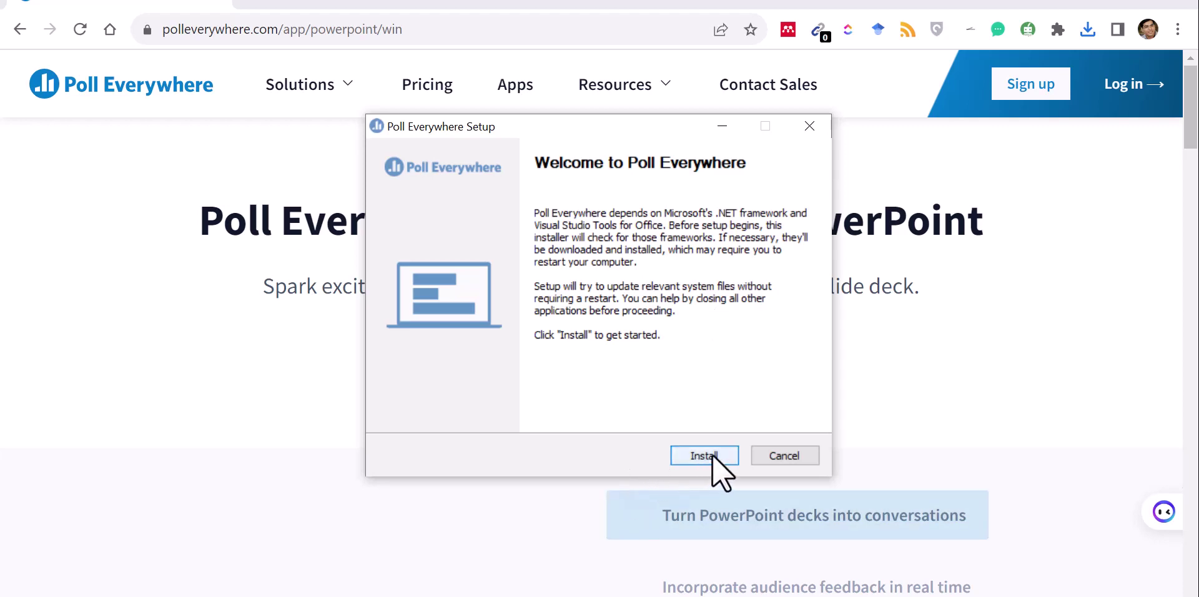
click(772, 454)
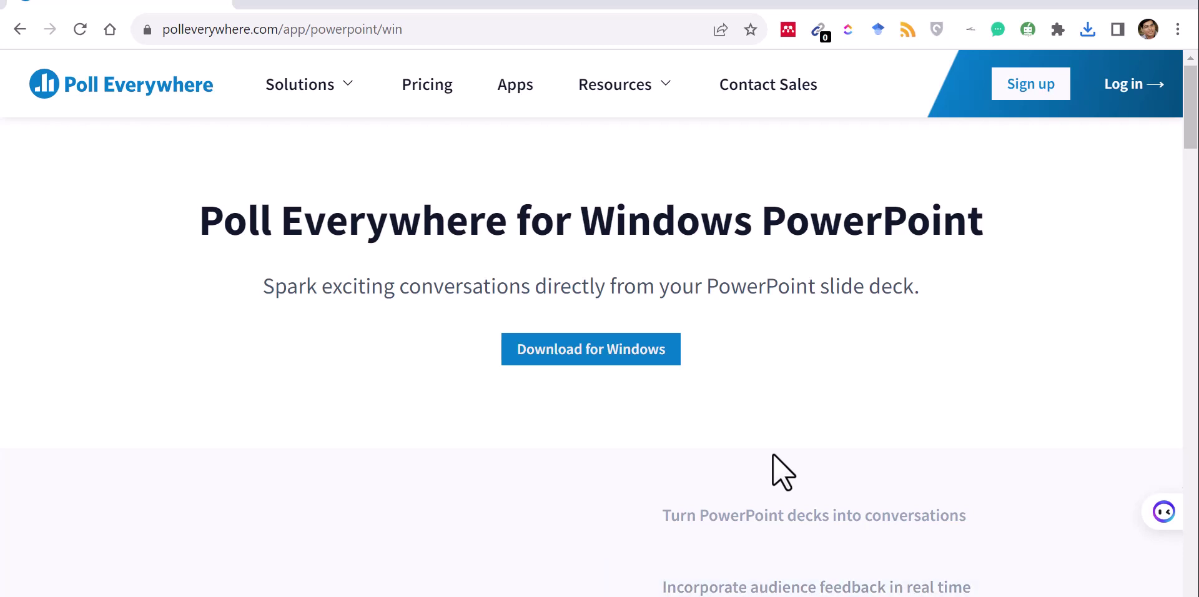
key(alt+Tab)
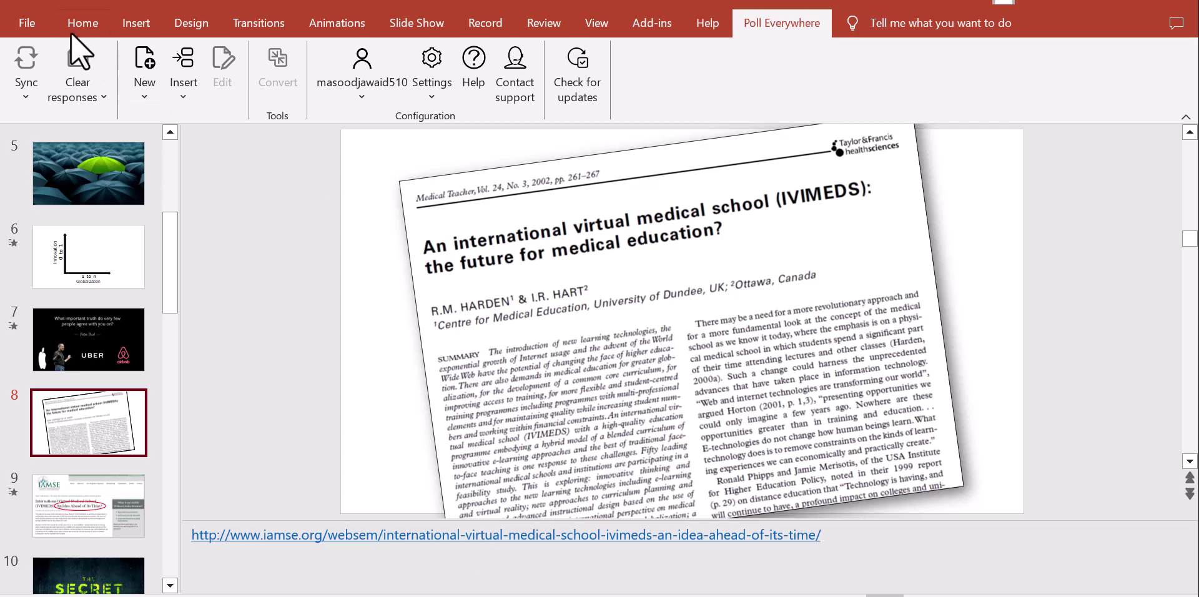
Browse the Poll Everywhere ribbon's account, new activity and insert menus.
click(66, 11)
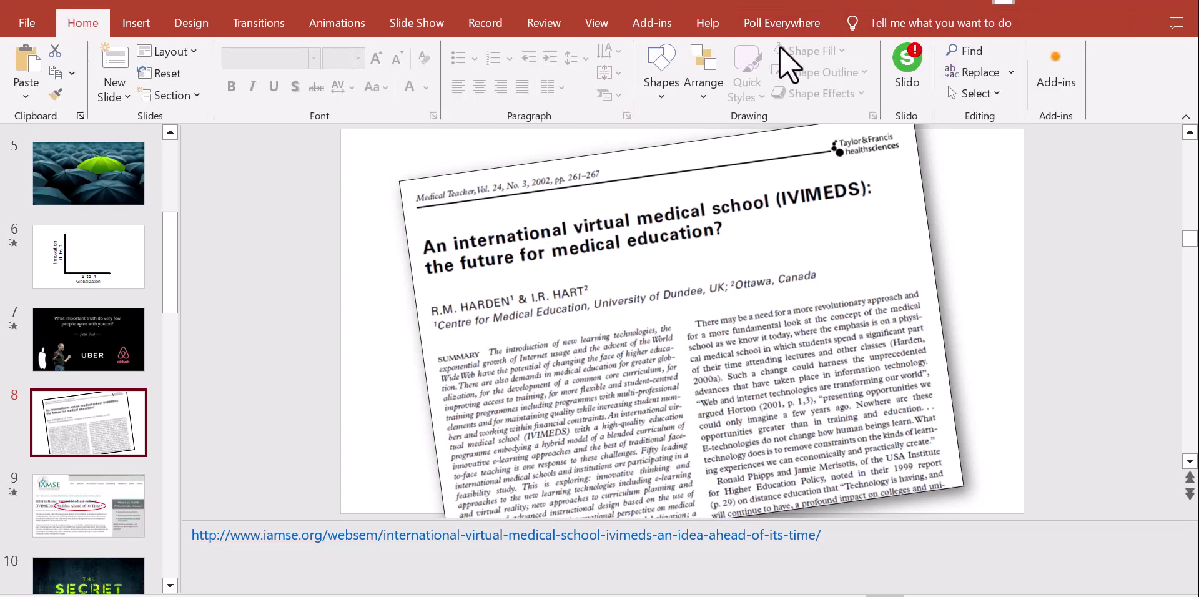
click(789, 25)
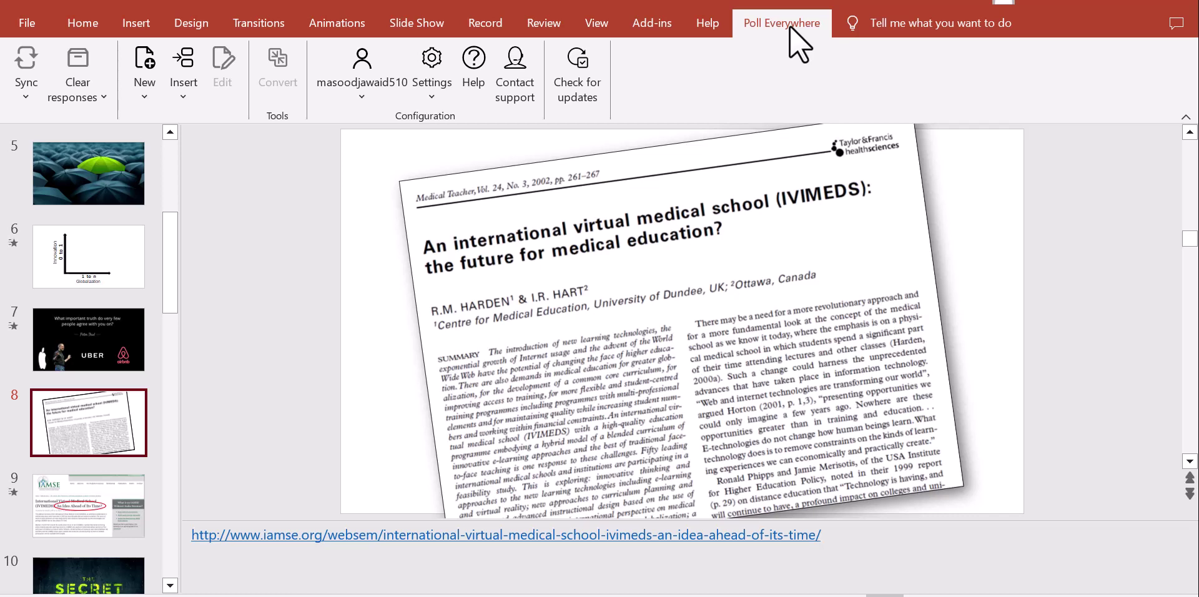
click(355, 96)
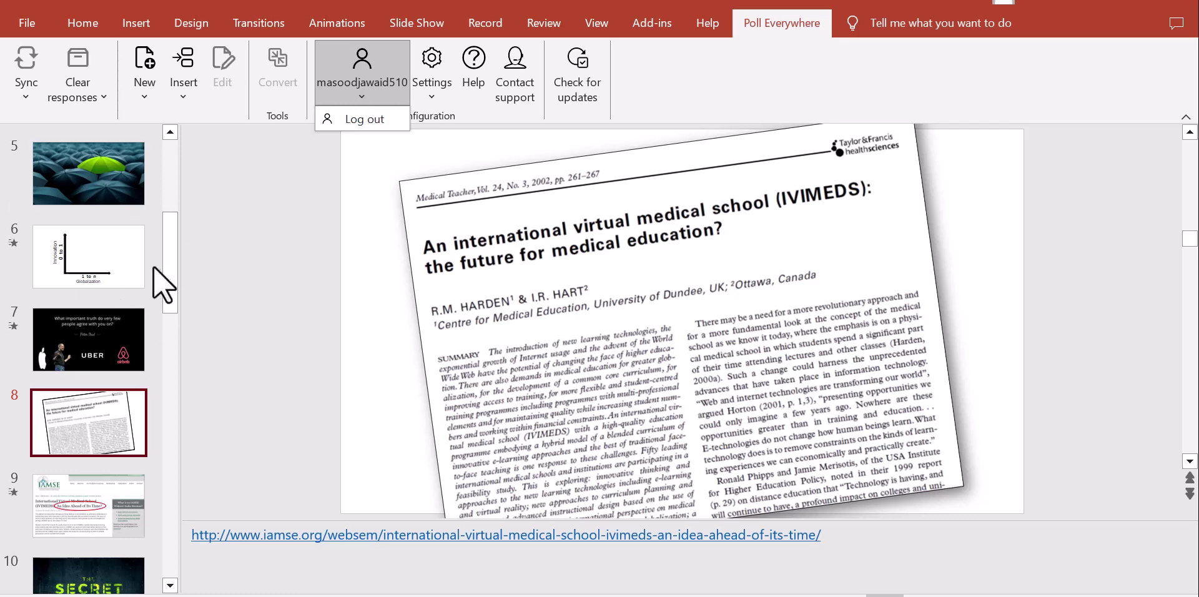
click(144, 95)
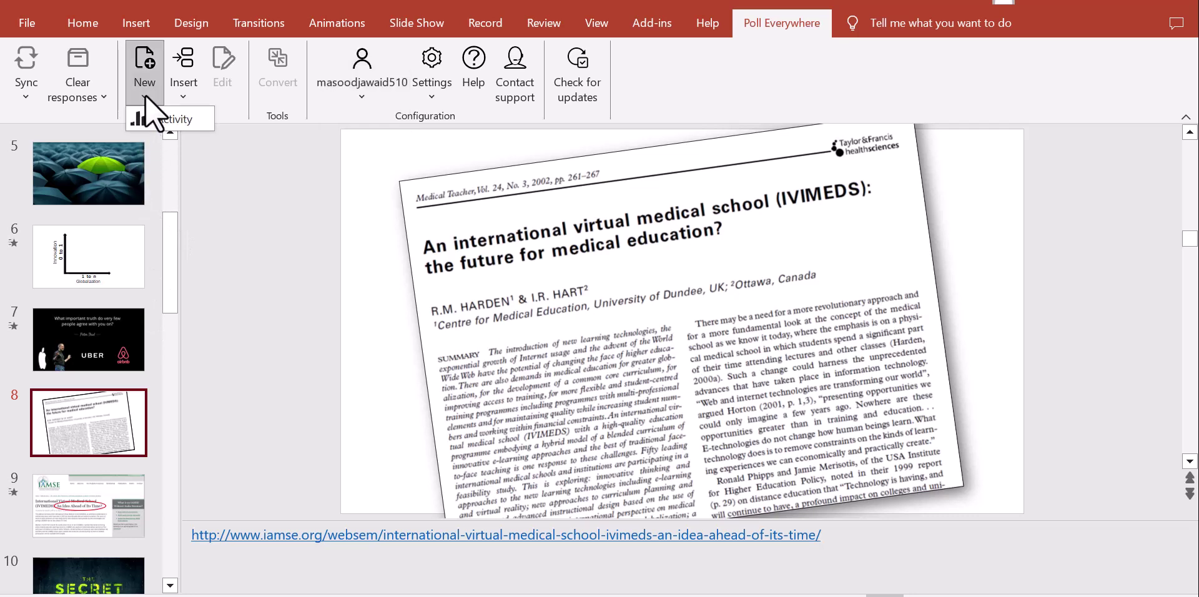
click(186, 88)
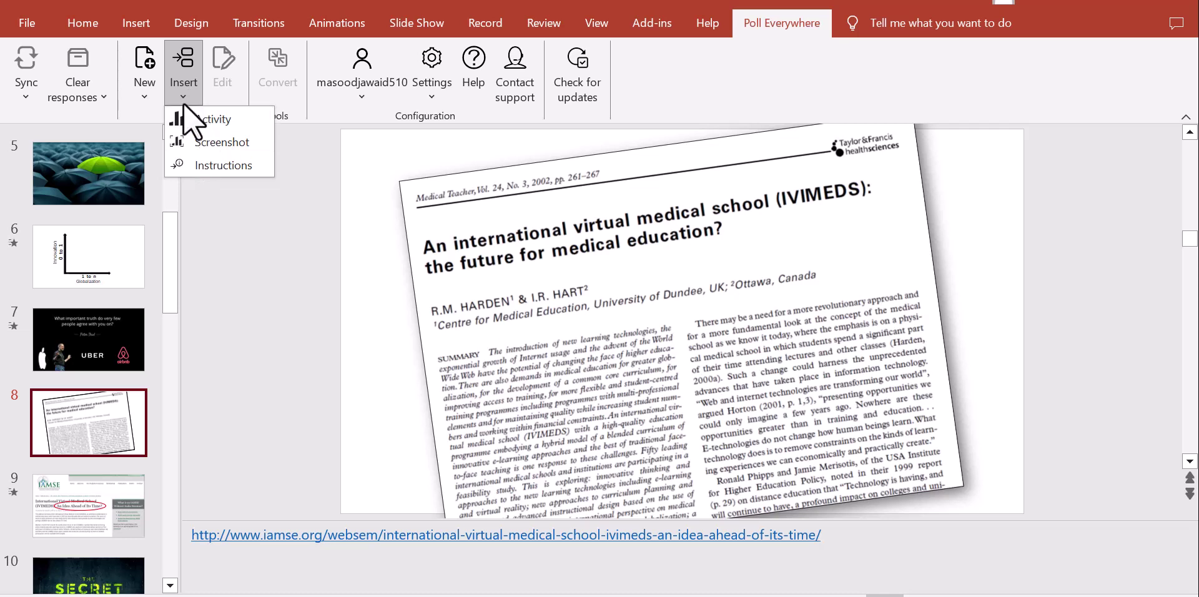
click(92, 332)
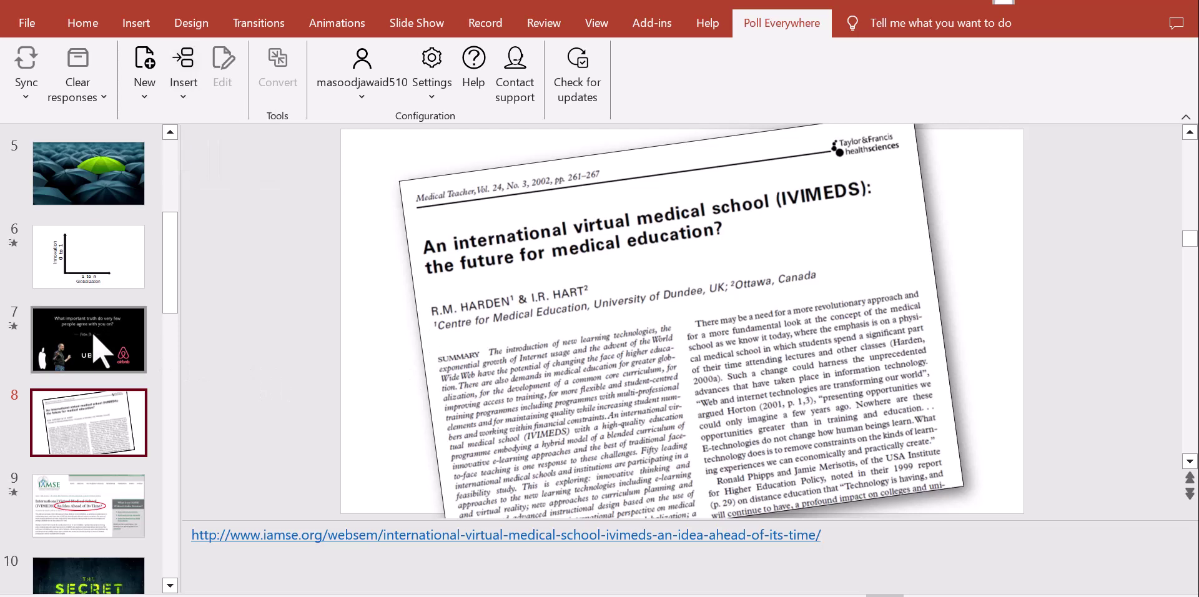
Select slide 8 and bring up the Poll Everywhere My activities window.
click(92, 332)
key(Down)
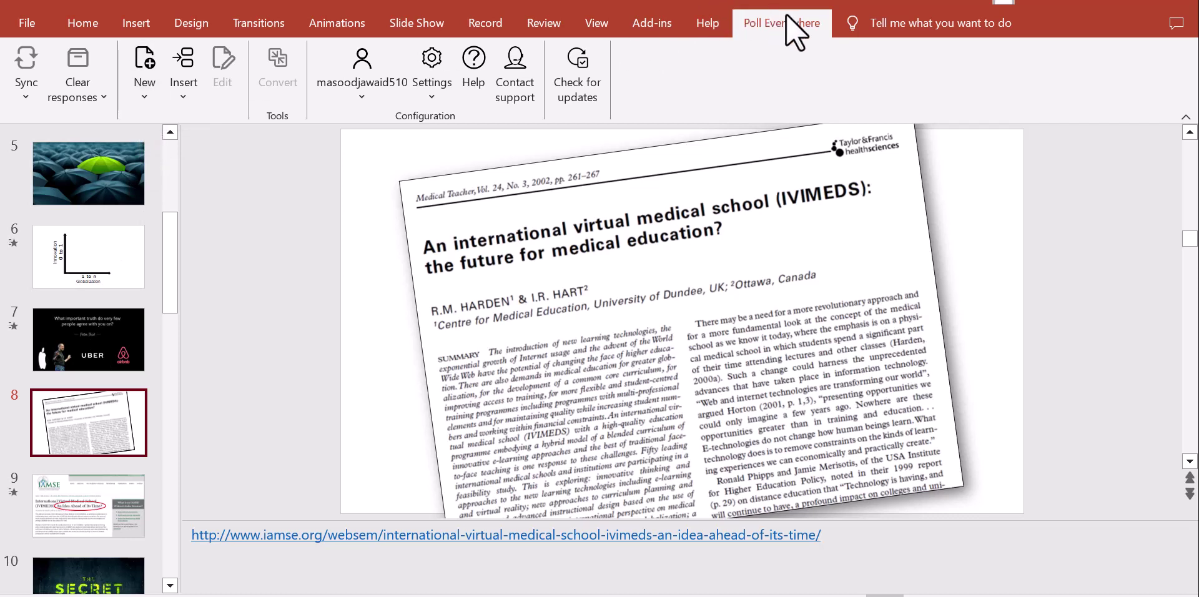
click(147, 88)
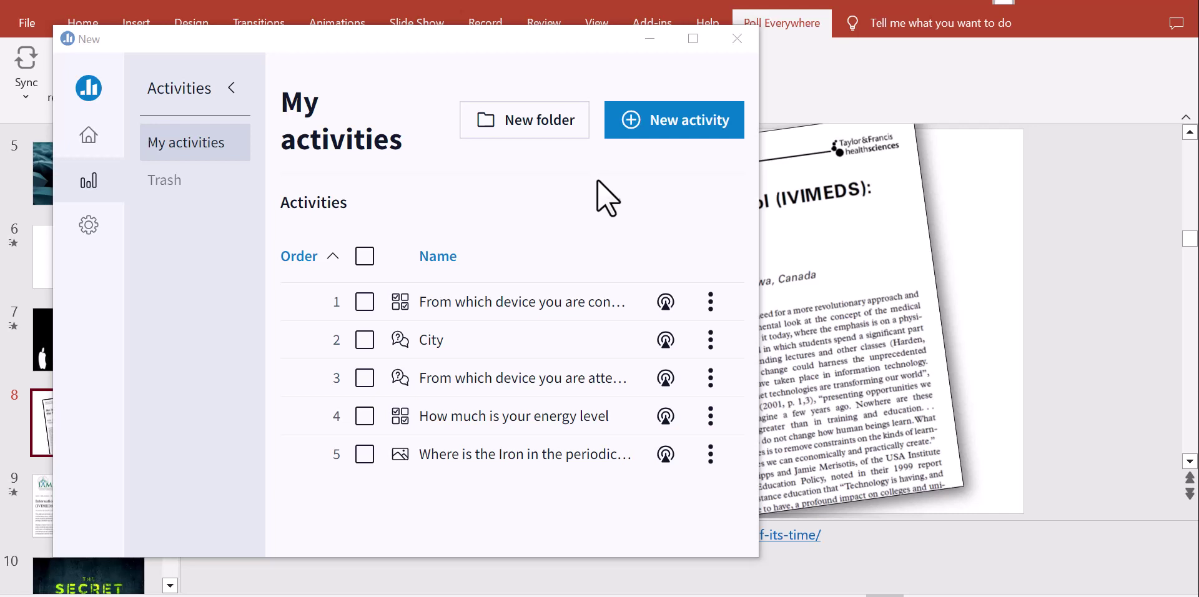
Start a new activity and choose the Multiple choice card under Blank activities.
click(652, 133)
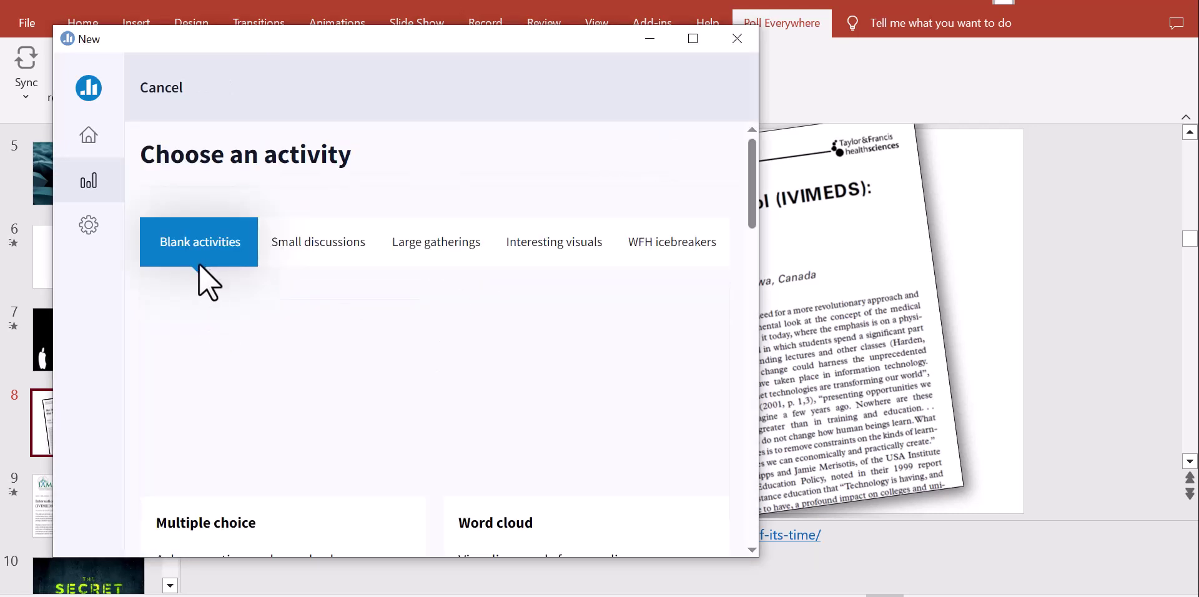
mouse_move(755, 223)
mouse_down()
mouse_move(761, 371)
mouse_move(751, 213)
mouse_move(752, 230)
mouse_up()
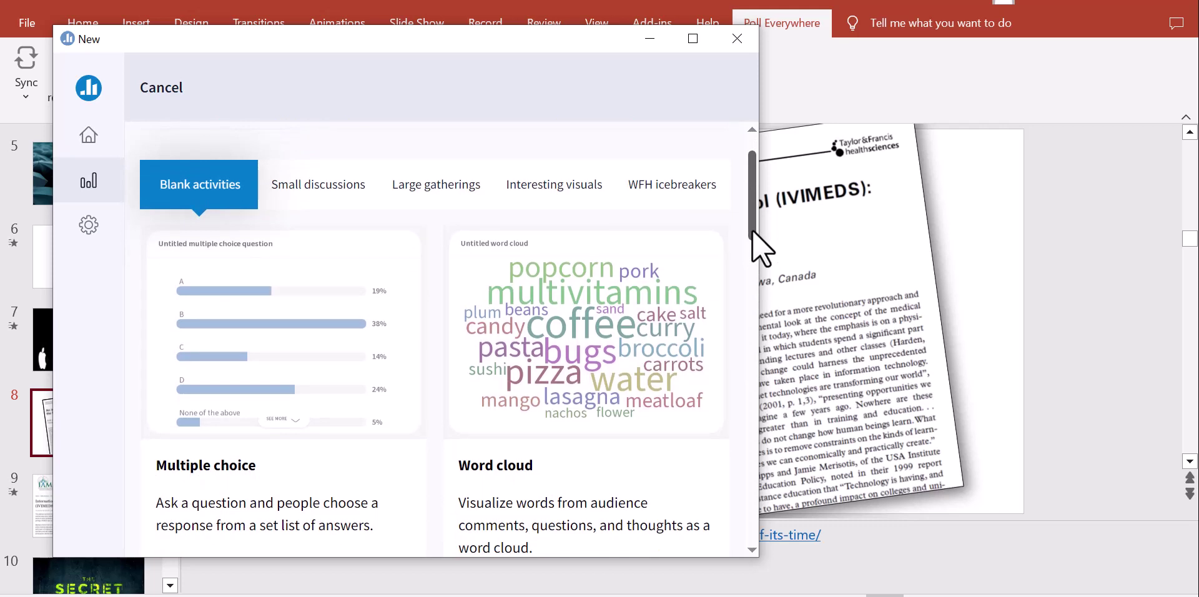
drag(752, 230, 751, 230)
click(245, 357)
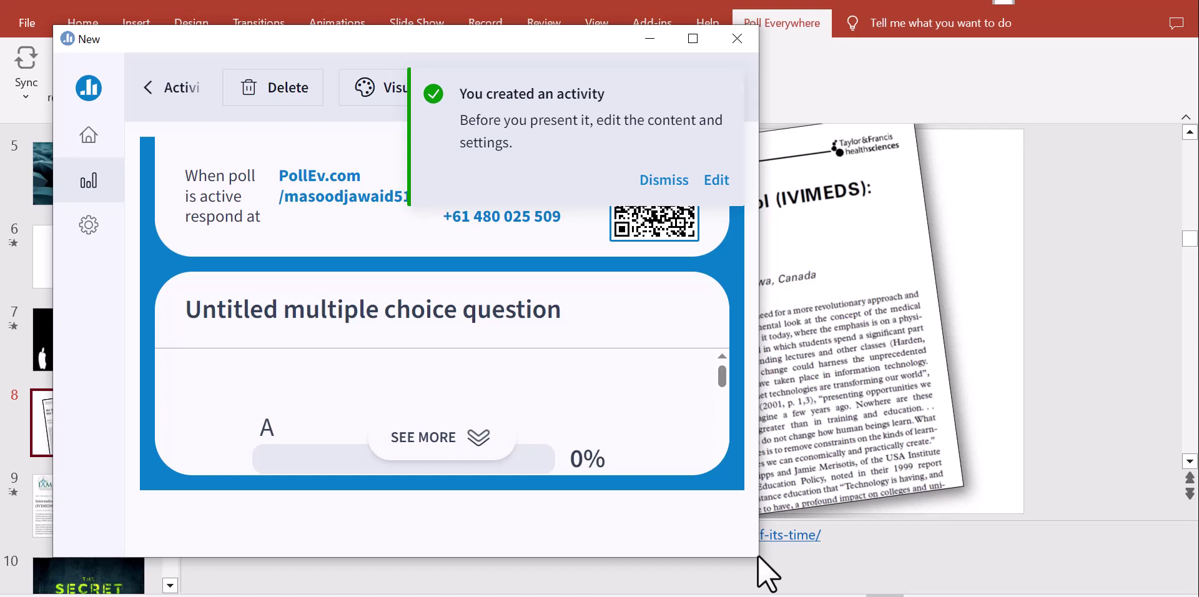
key(ctrl+minus)
key(ctrl+minus)
key(ctrl+minus)
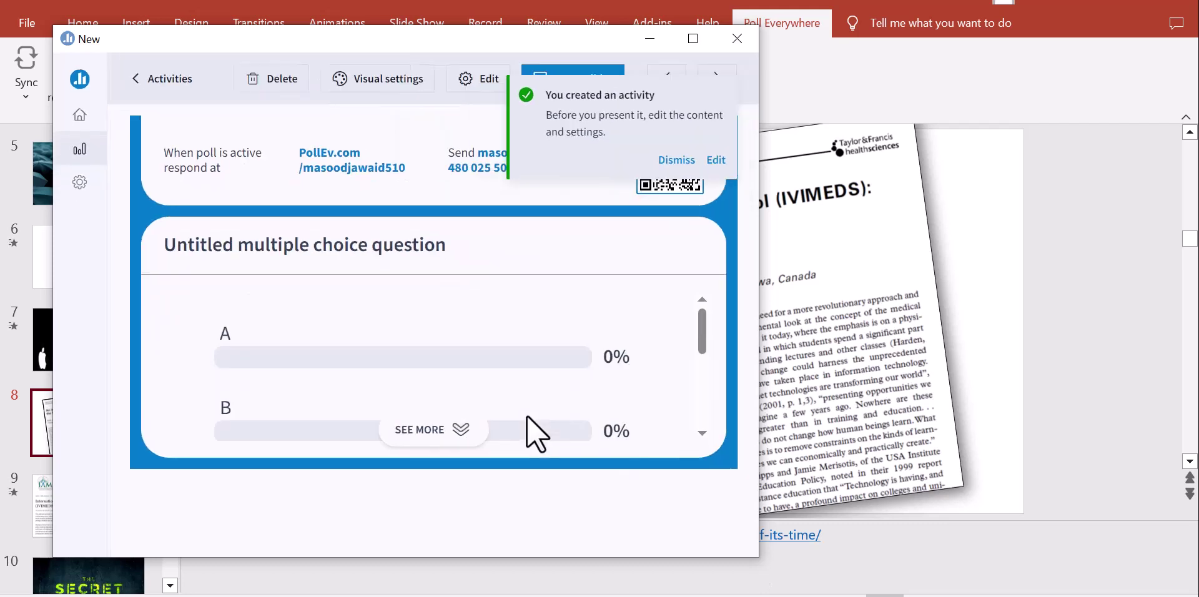
key(ctrl+minus)
key(ctrl+minus)
key(ctrl+minus)
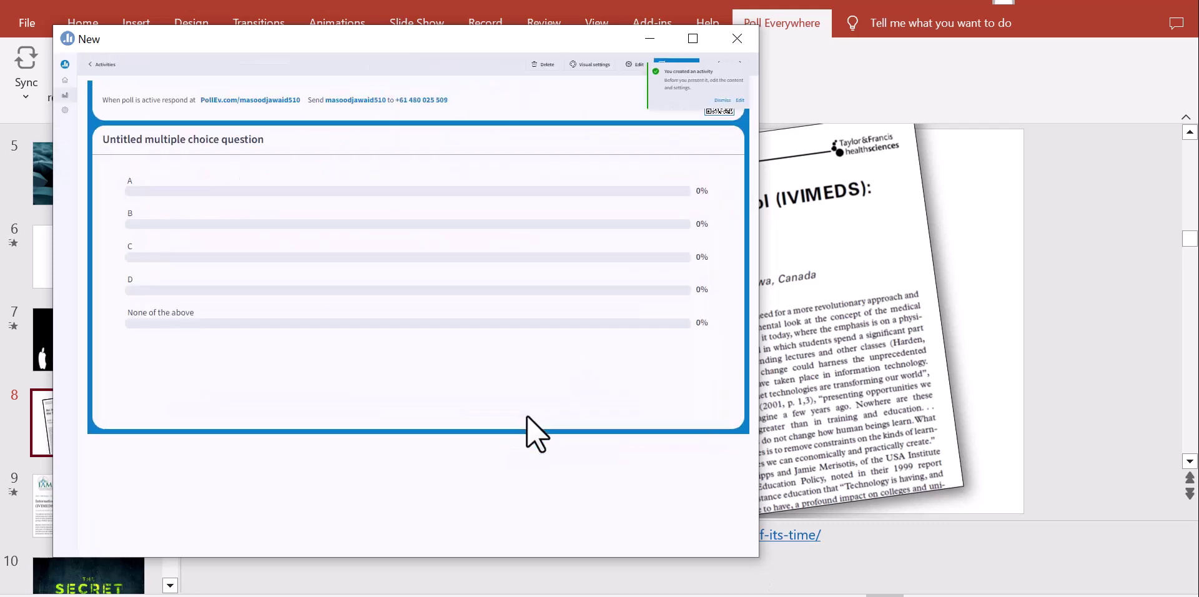
key(ctrl+0)
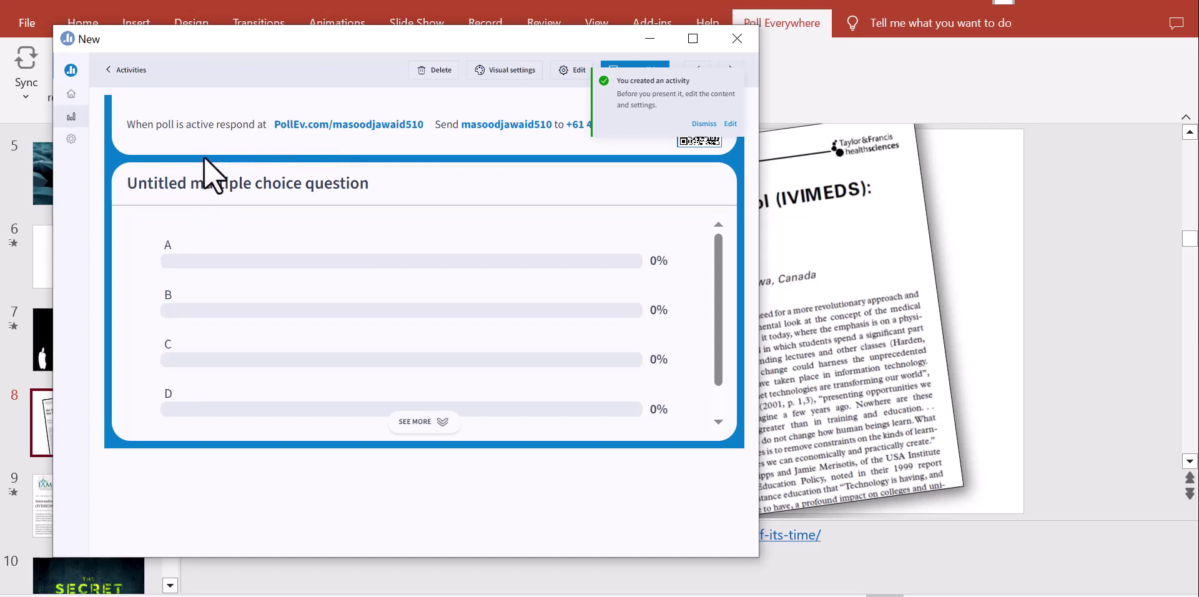
double_click(226, 186)
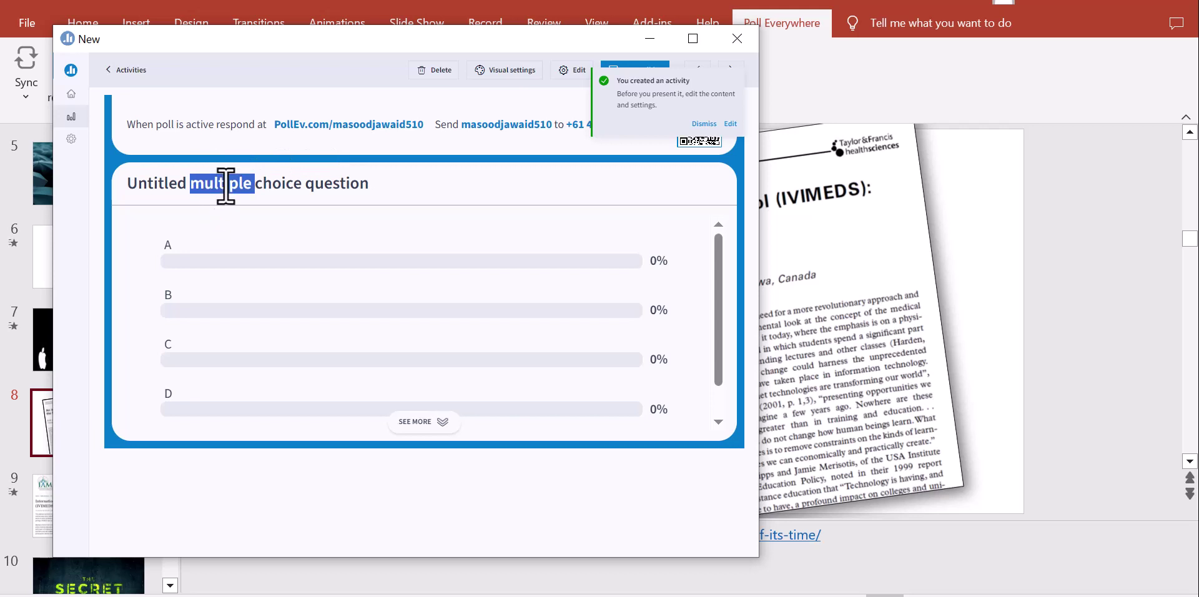
text(What is your mo)
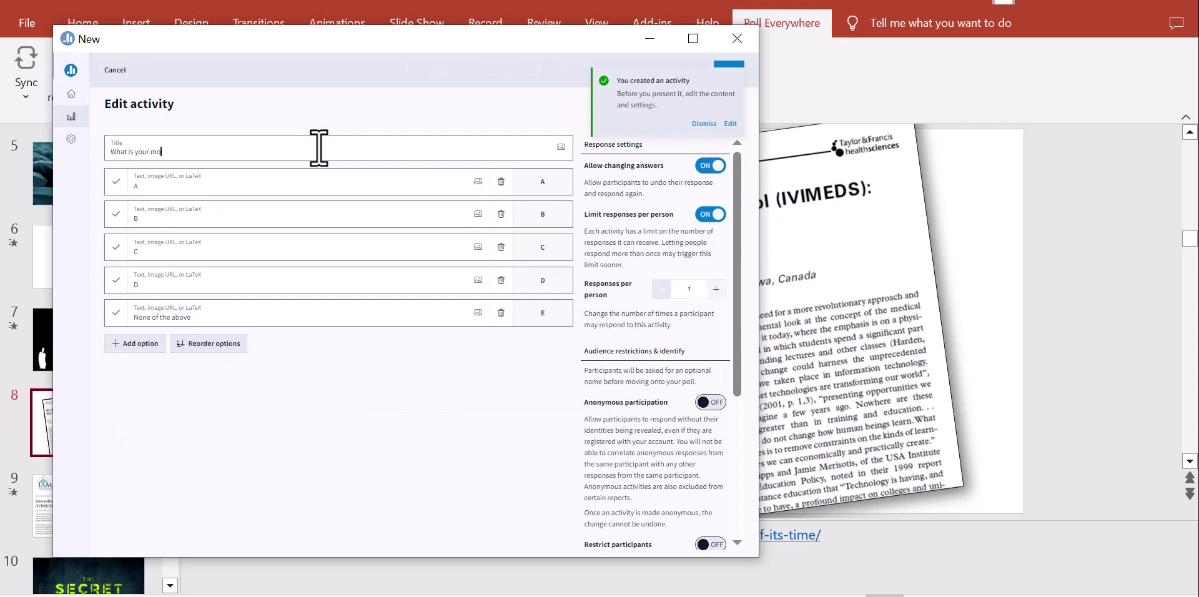
text(st favourate fruit)
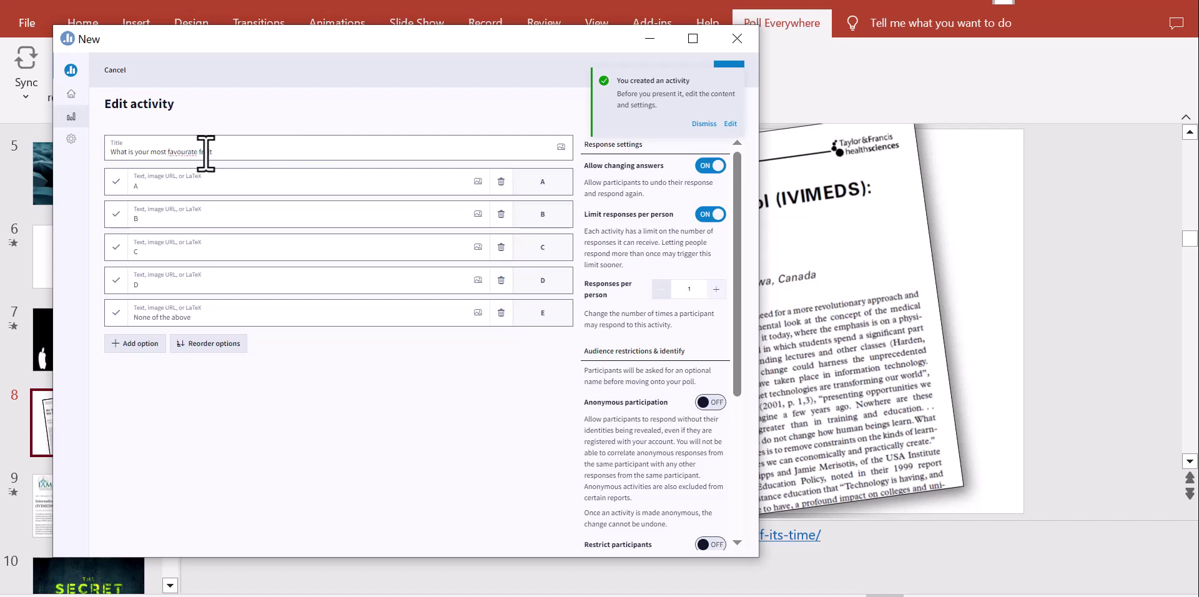
Finish the title as 'What is your most favorite fruit?', correcting 'favourate' to 'favorite'.
right_click(226, 187)
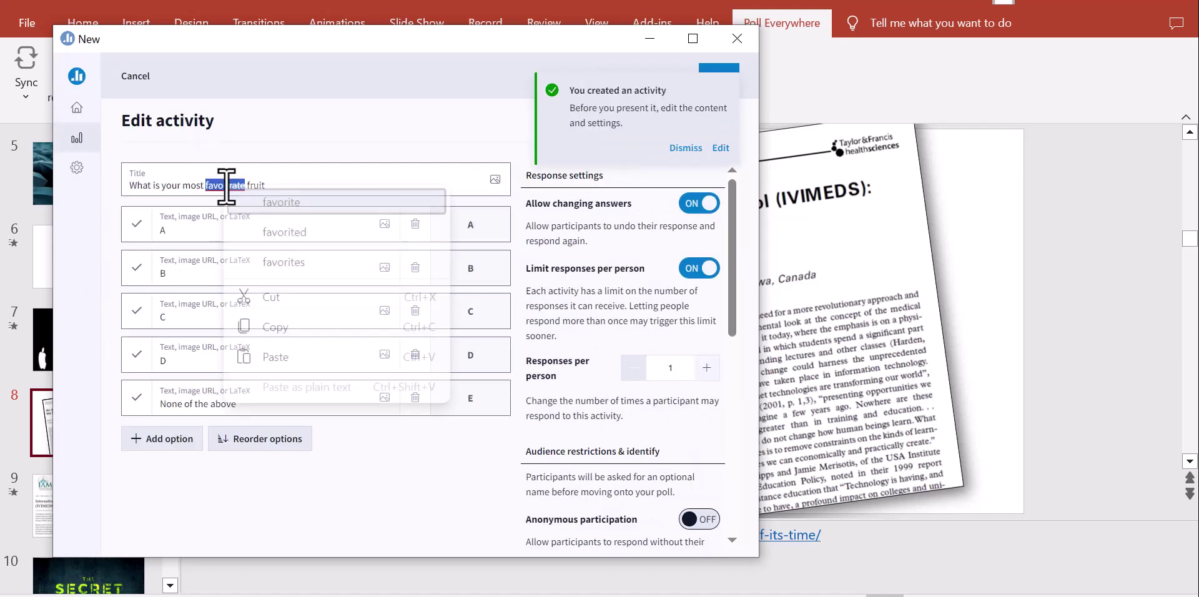
click(257, 202)
click(282, 188)
text(?)
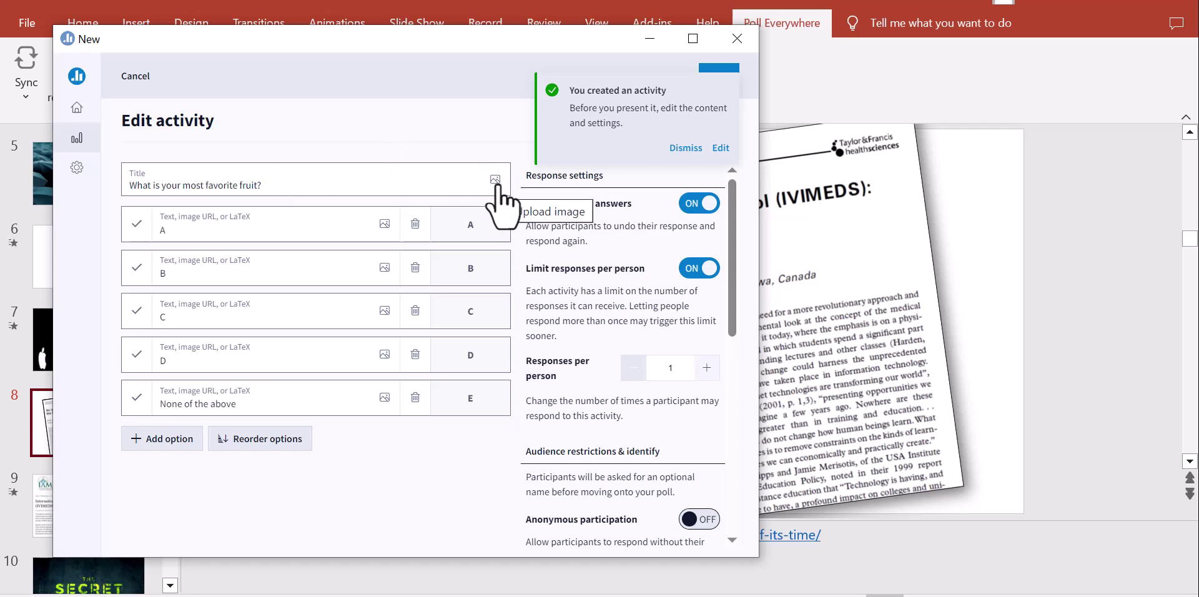
Enter Apple and Strawberries as answer options A and B.
click(217, 235)
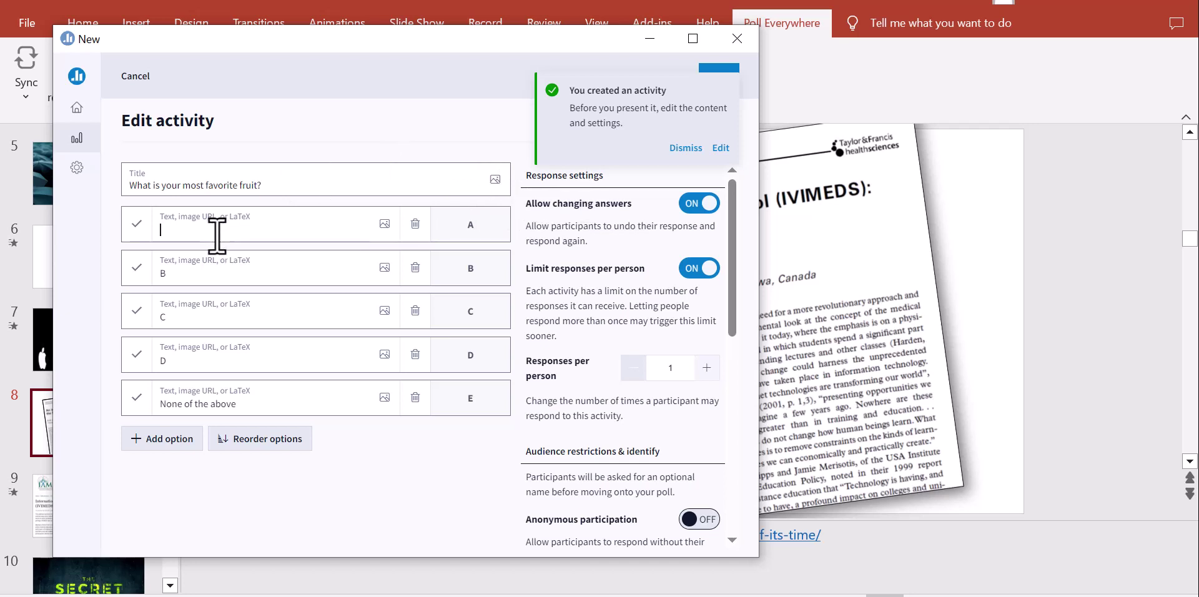
text(Apple)
click(214, 269)
key(BackSpace)
text(Straw)
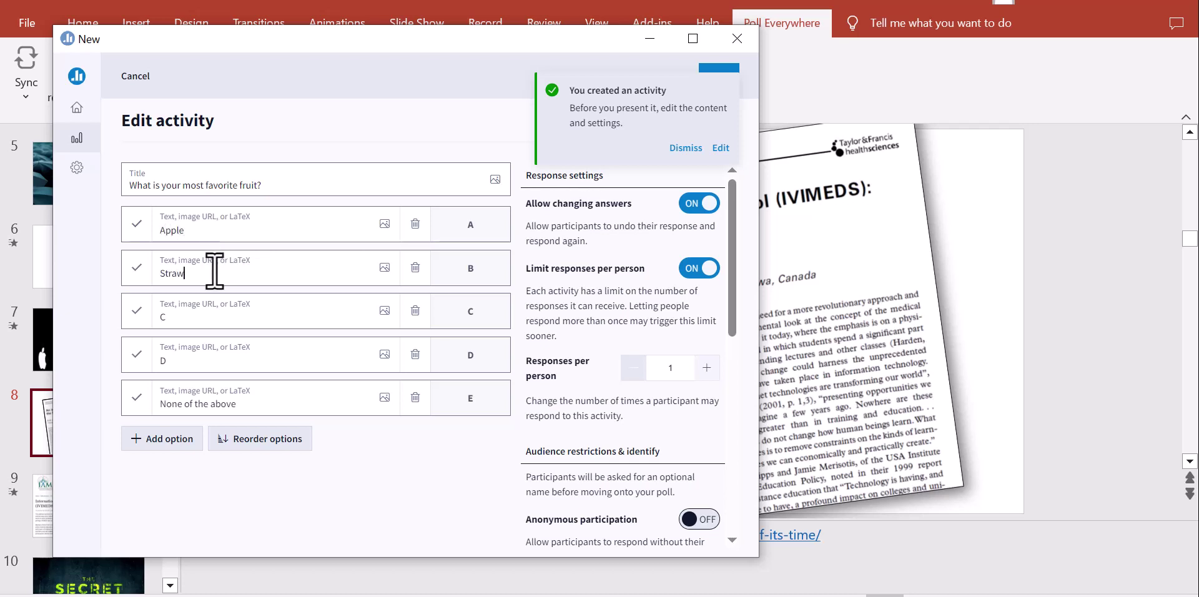
text(berries)
Enter Banana and Cocunut as answer options C and D.
click(230, 320)
key(BackSpace)
text(Bana)
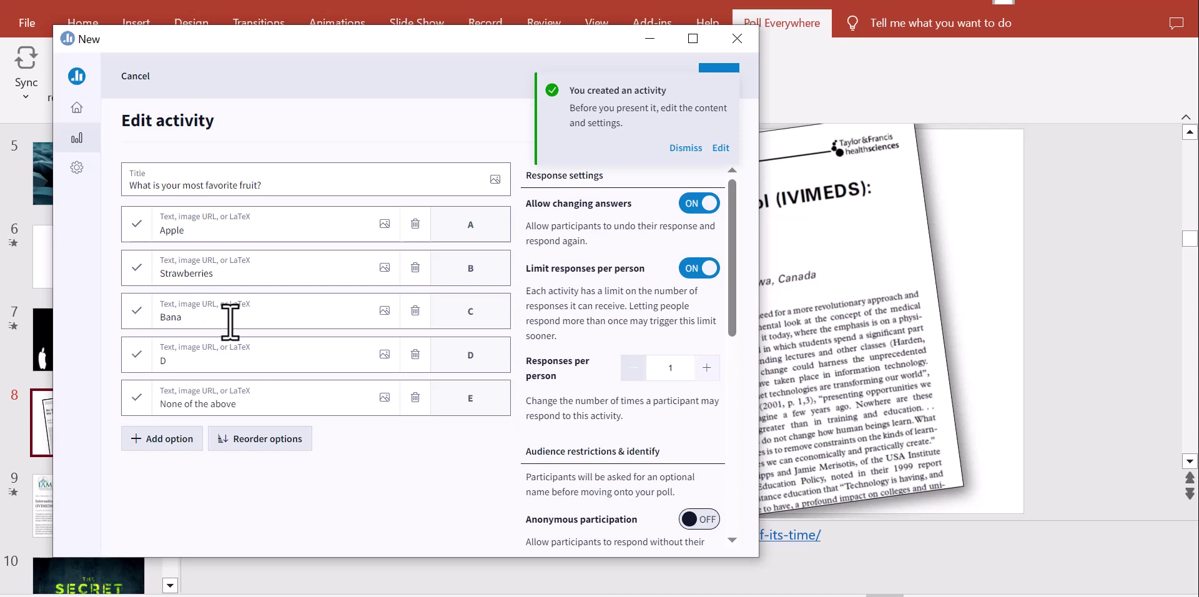
text(na)
click(218, 363)
key(BackSpace)
text(S)
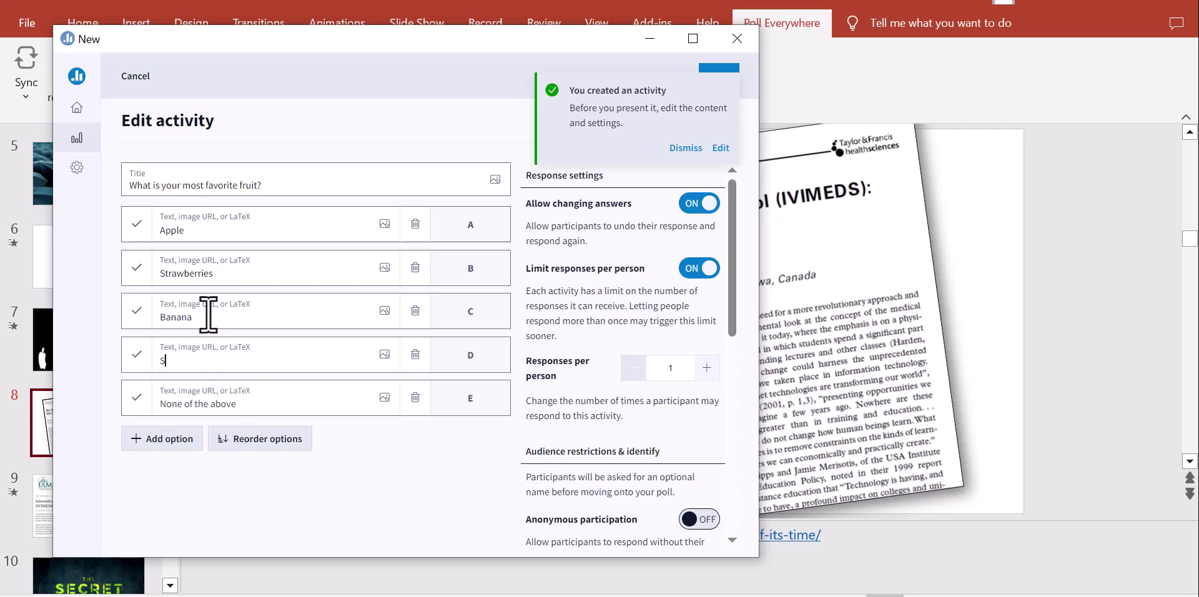
key(BackSpace)
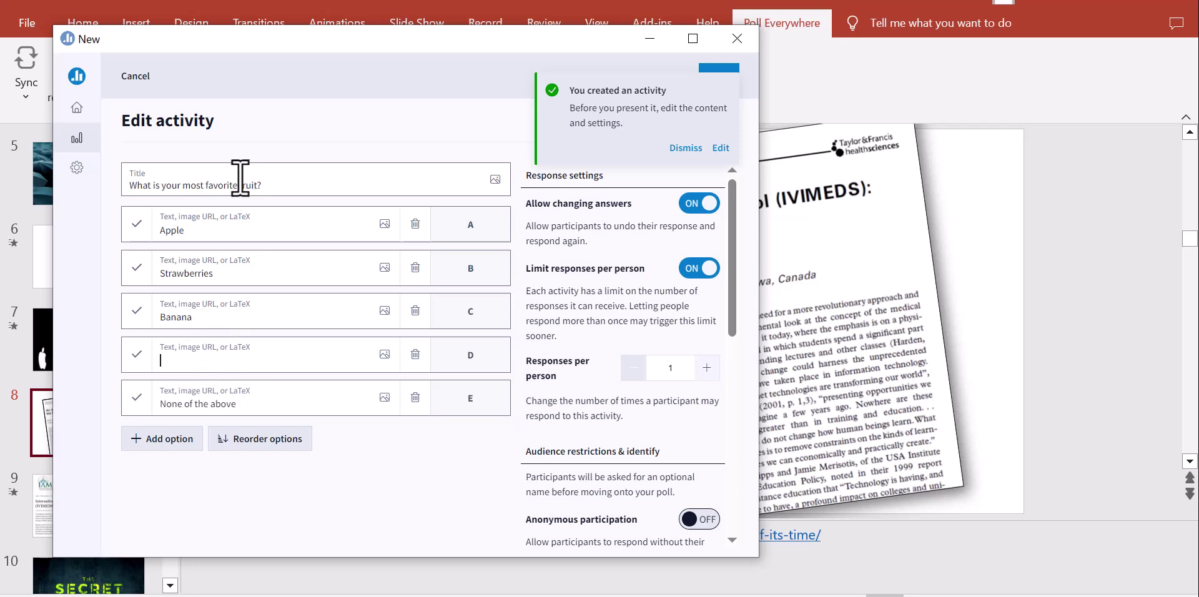
text(Co)
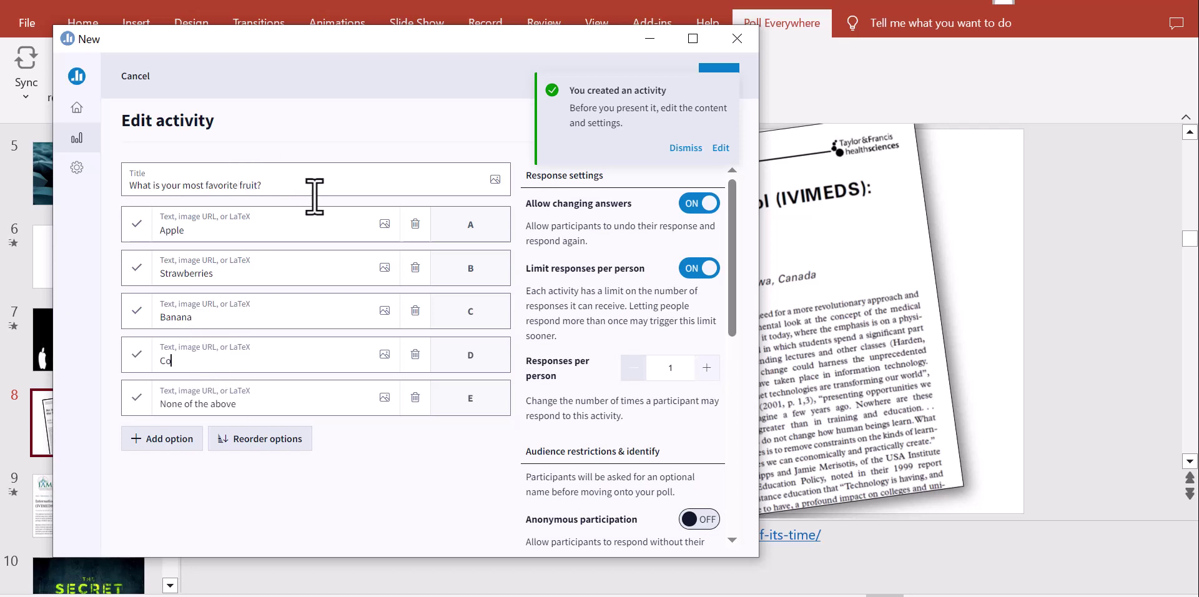
text(cunot)
key(BackSpace)
text(ut)
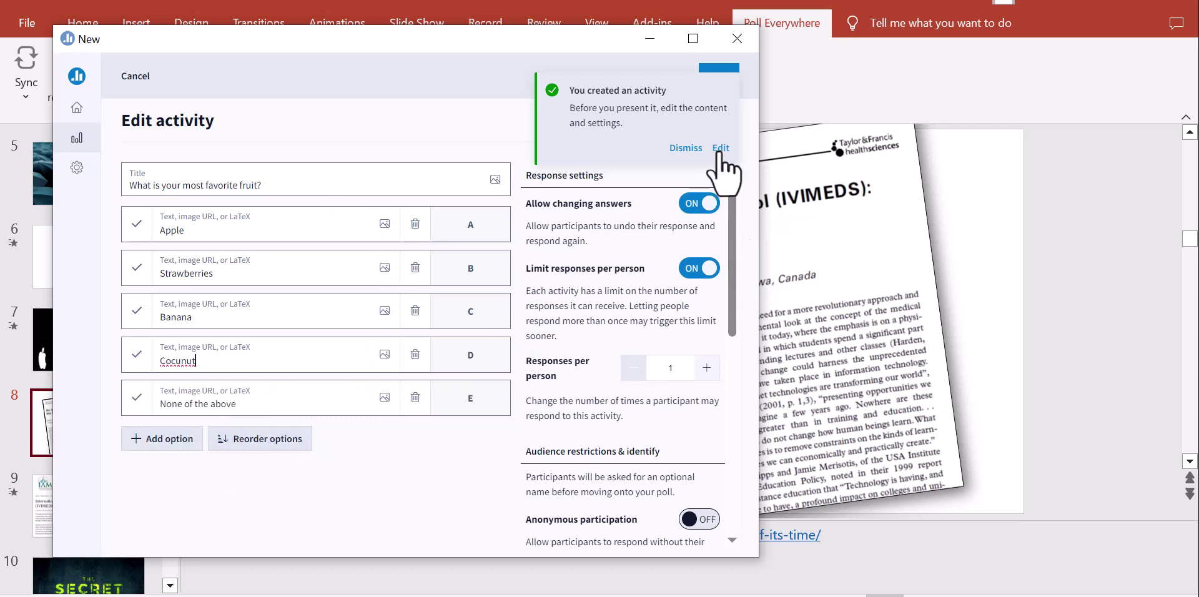
Dismiss the activity-created notice, save the fruit poll, and return to its activity view.
scroll(731, 224, down, 1)
drag(731, 223, 746, 428)
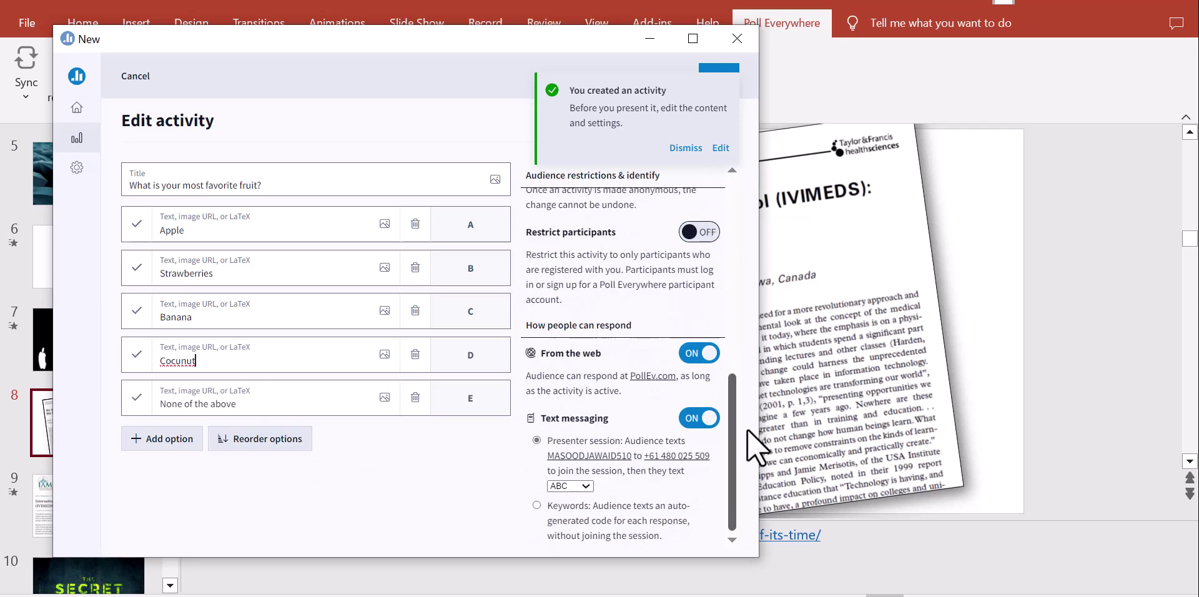
click(719, 148)
click(717, 82)
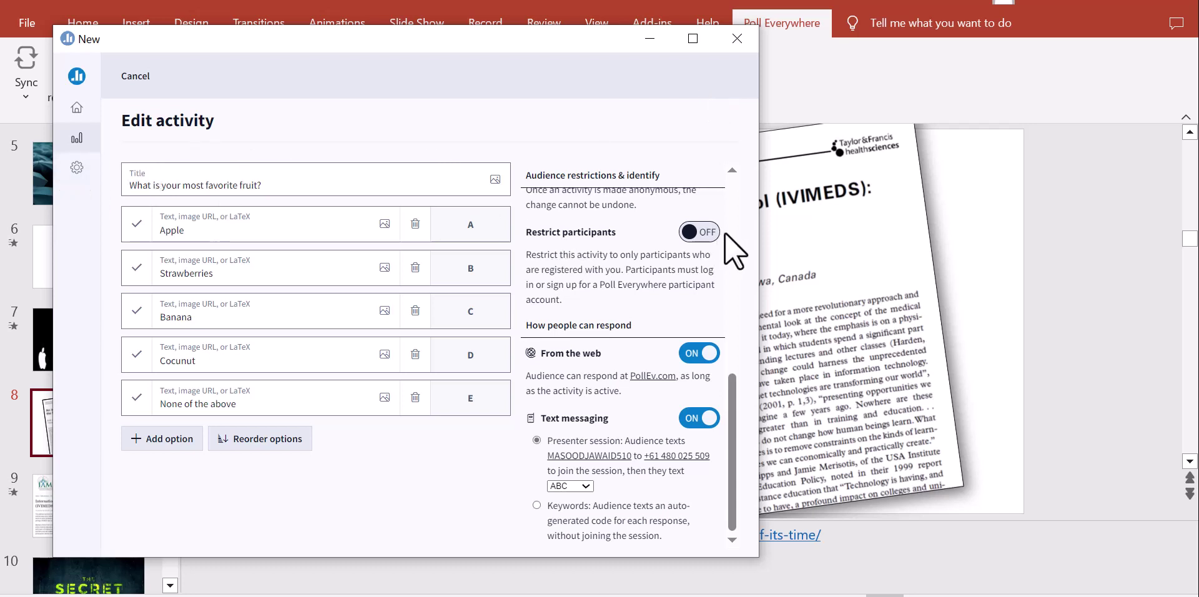
drag(731, 437, 707, 96)
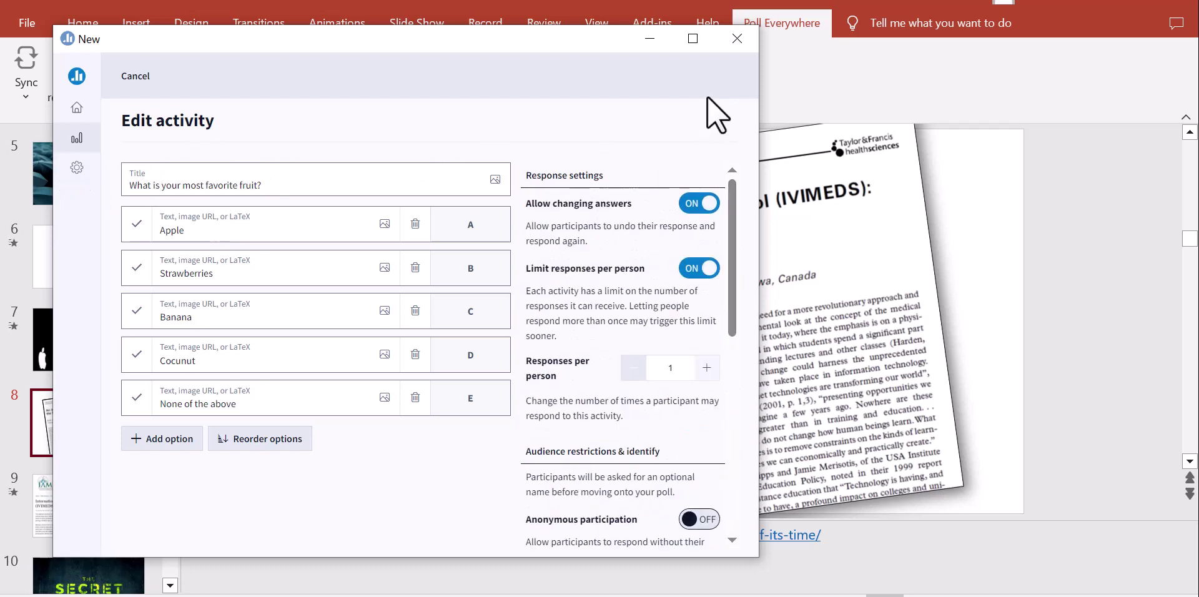
key(Escape)
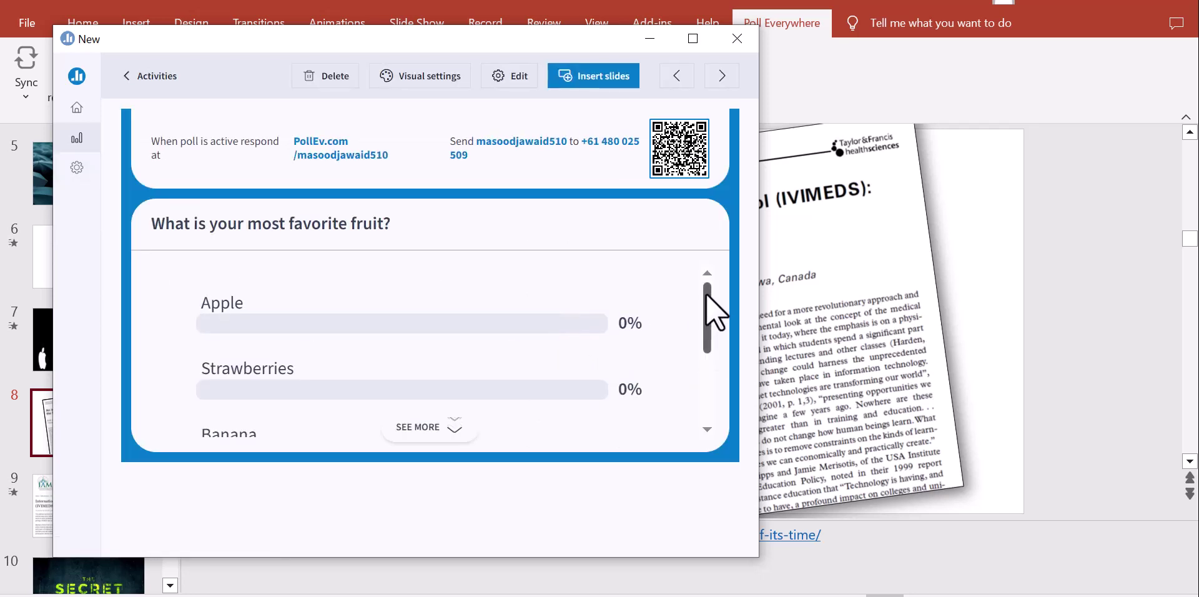
Check the fruit poll preview, then close the Poll Everywhere window.
drag(707, 293, 703, 272)
click(736, 39)
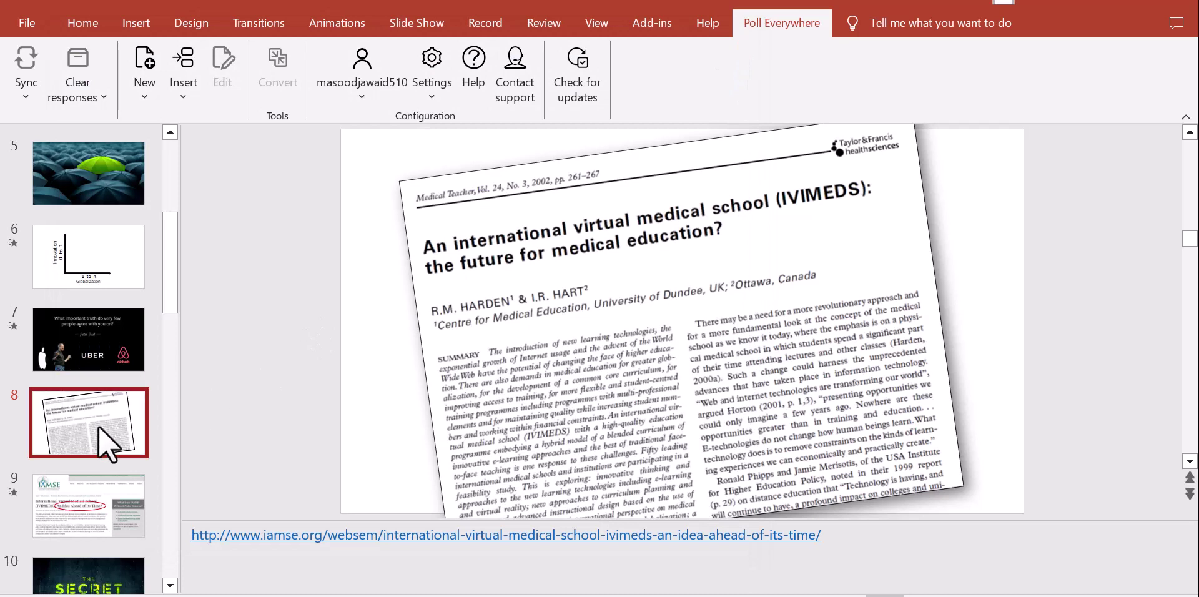
Insert the favorite fruit poll as slide 9 using the Default results flow.
click(187, 89)
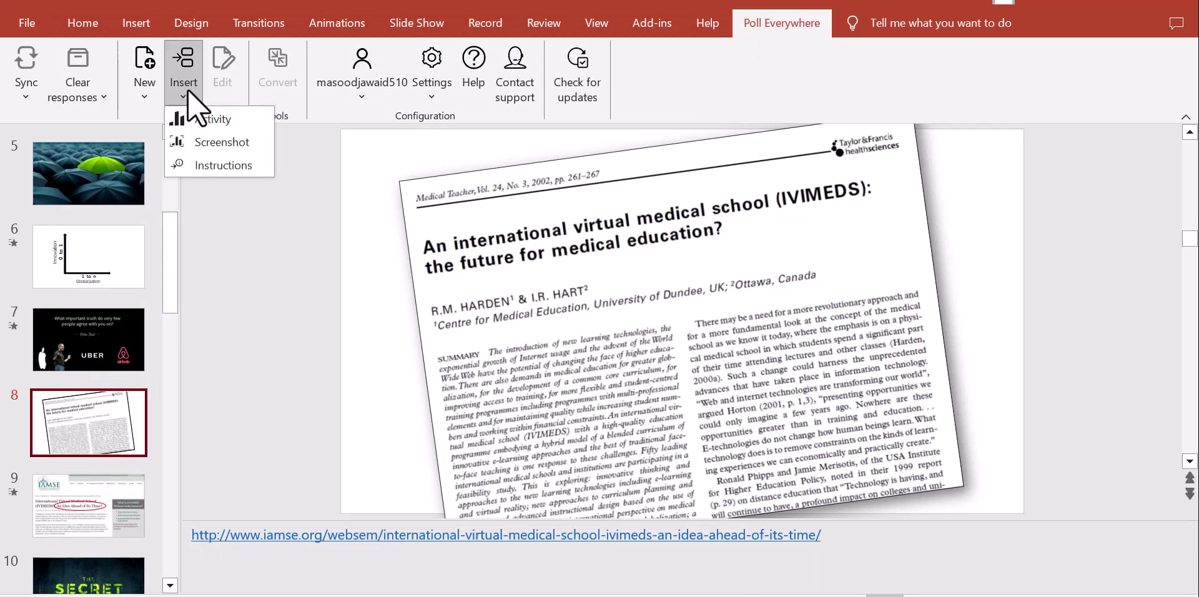
click(193, 119)
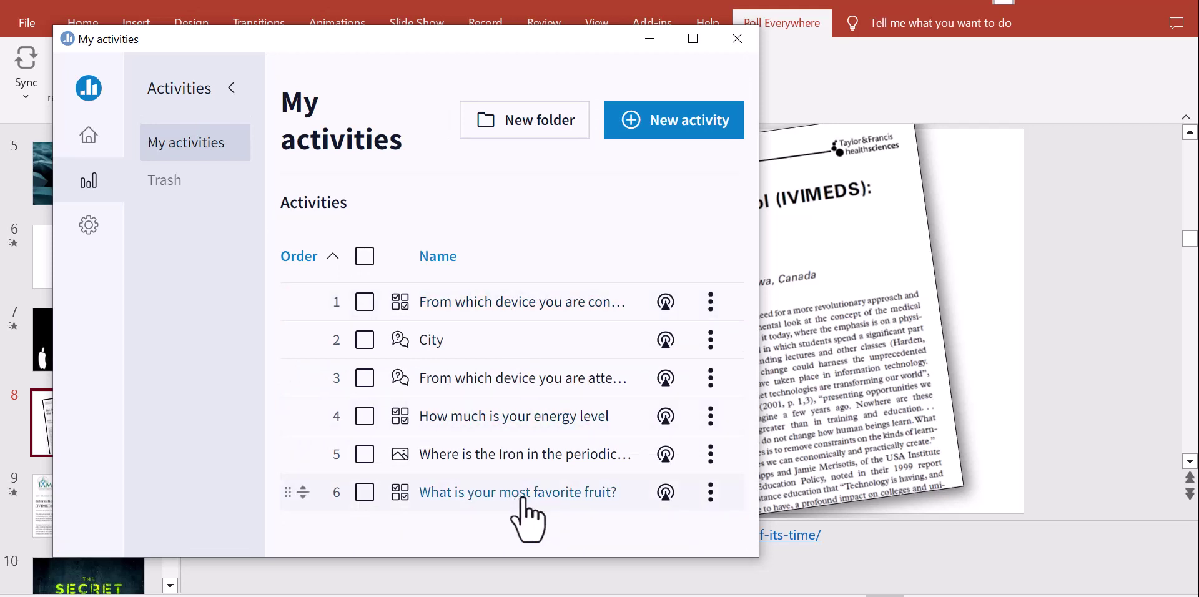
click(365, 493)
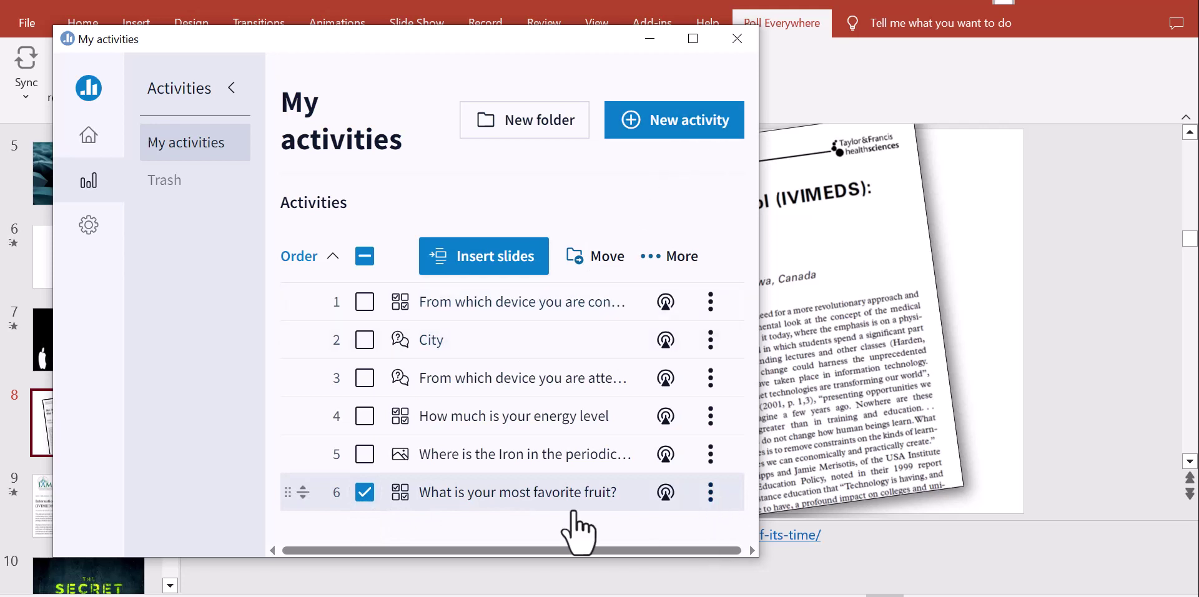
click(365, 493)
click(365, 493)
click(494, 268)
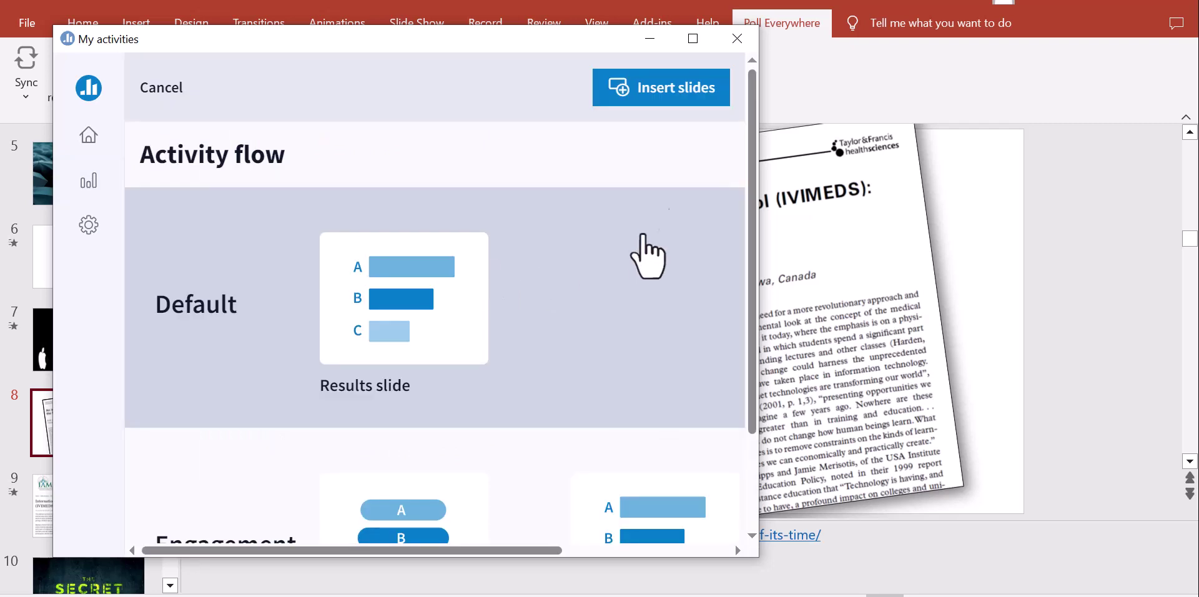
drag(752, 160, 759, 260)
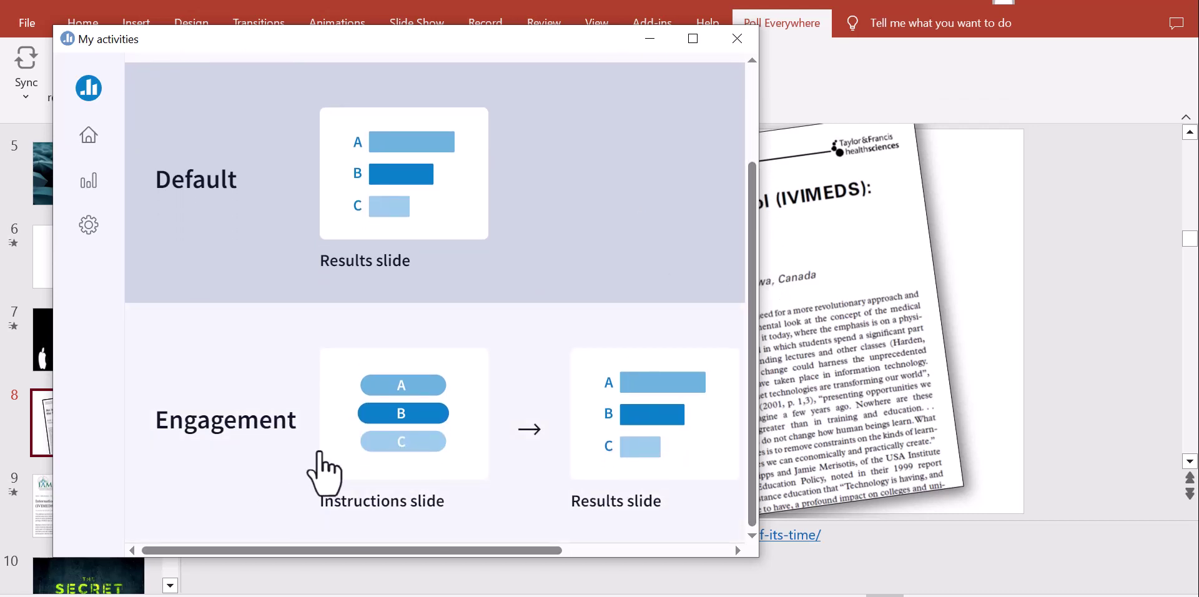
double_click(370, 225)
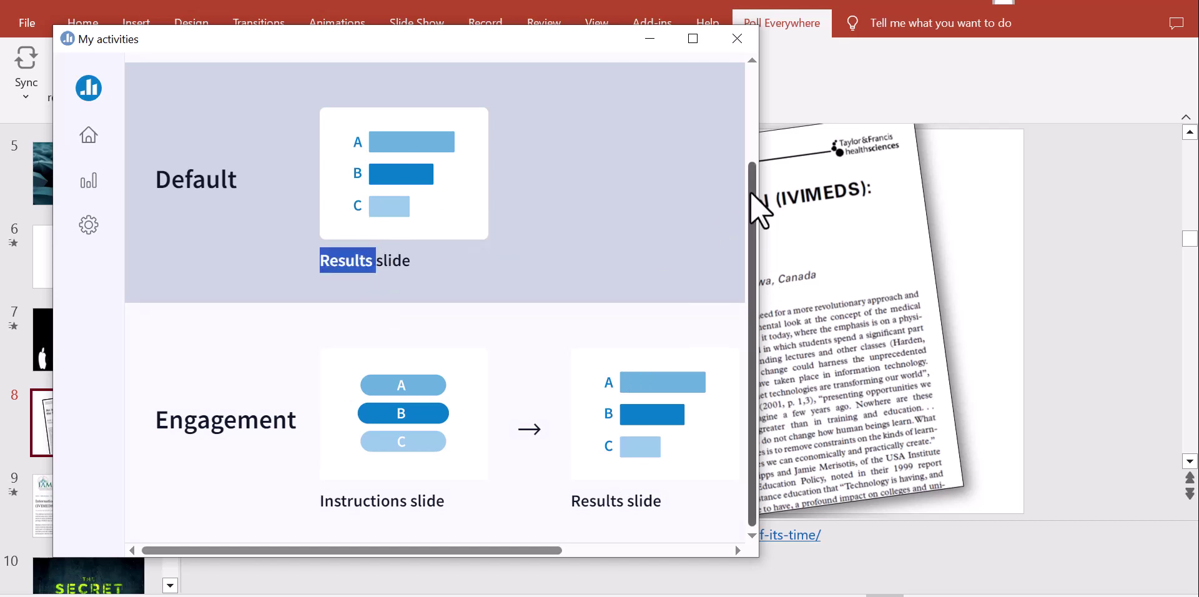
click(686, 92)
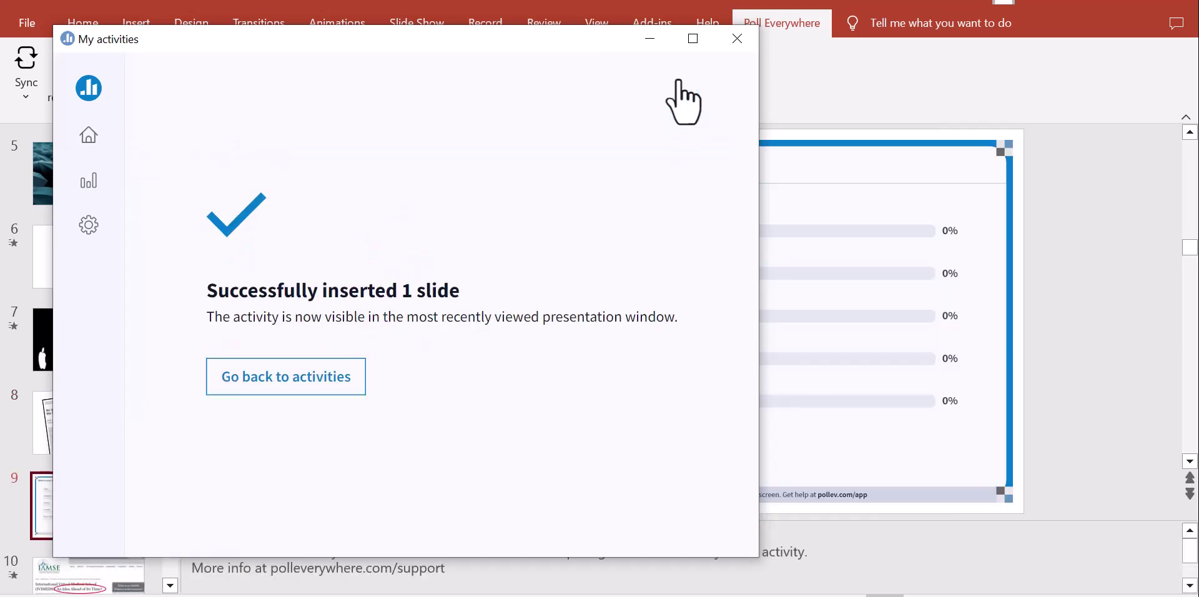
Go back to the activities list and close the window, revealing slide 9's fruit poll at 0%.
click(336, 376)
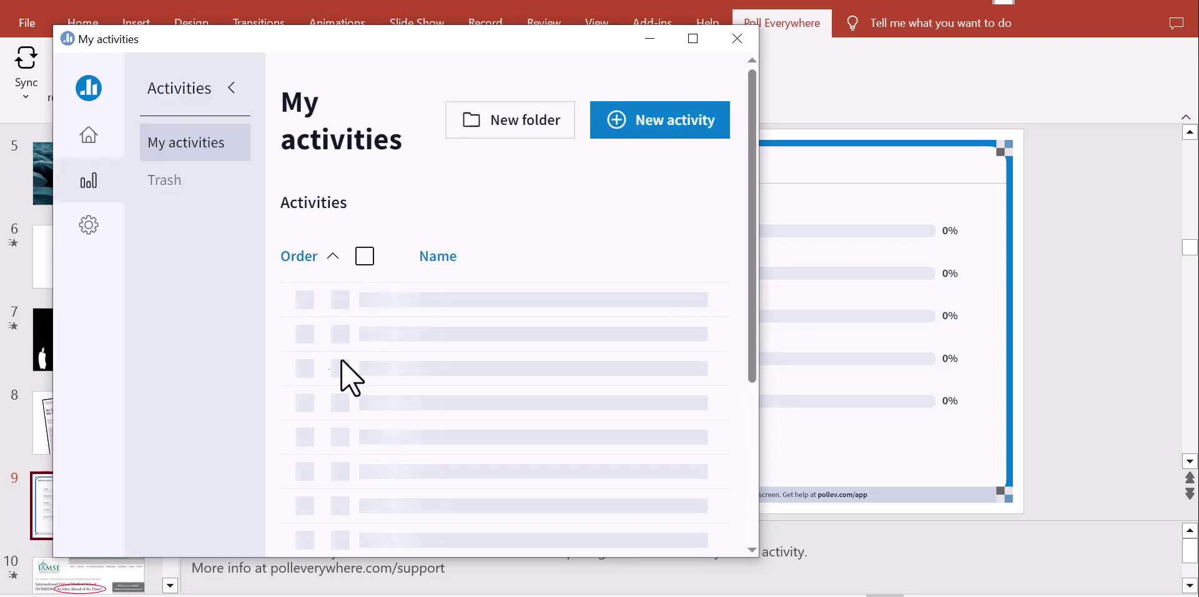
click(730, 41)
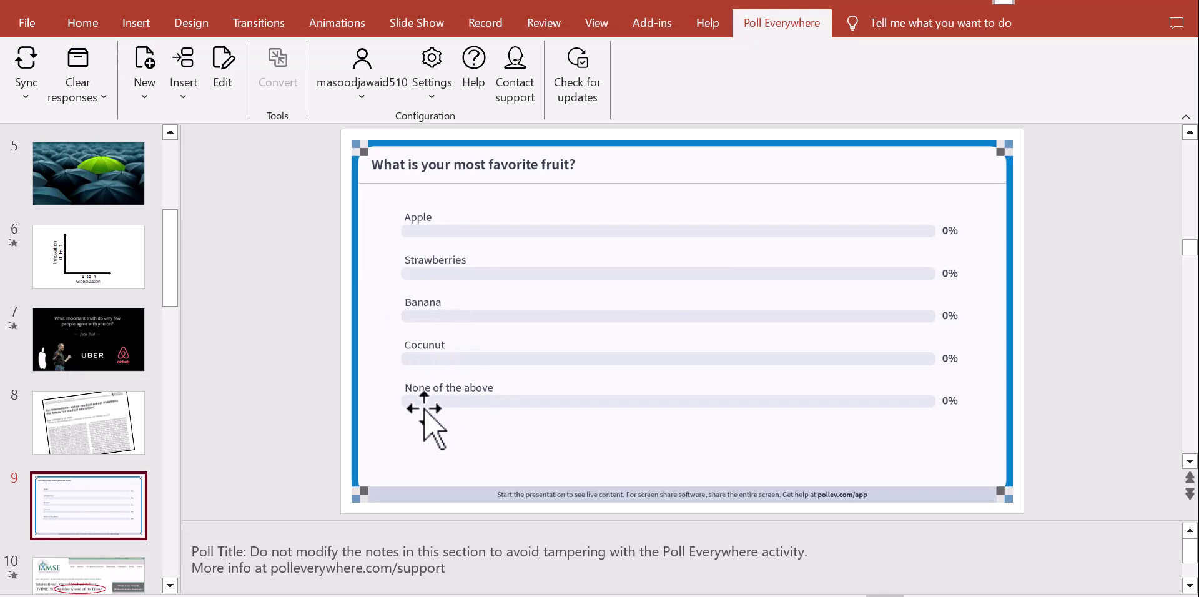
scroll(268, 548, down, 2)
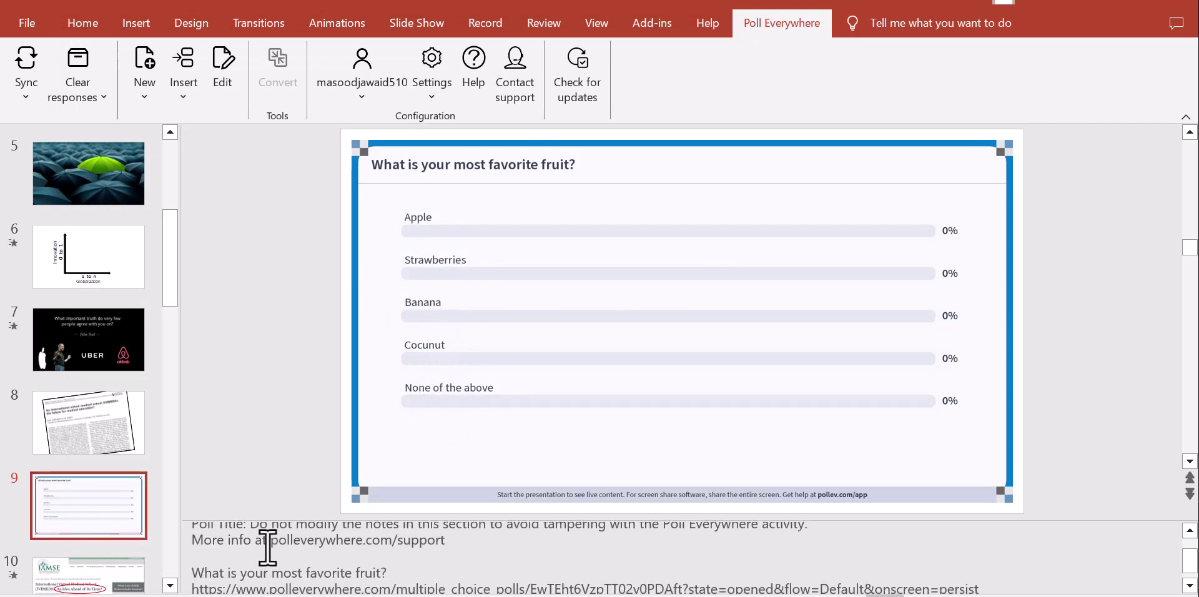
scroll(268, 548, up, 2)
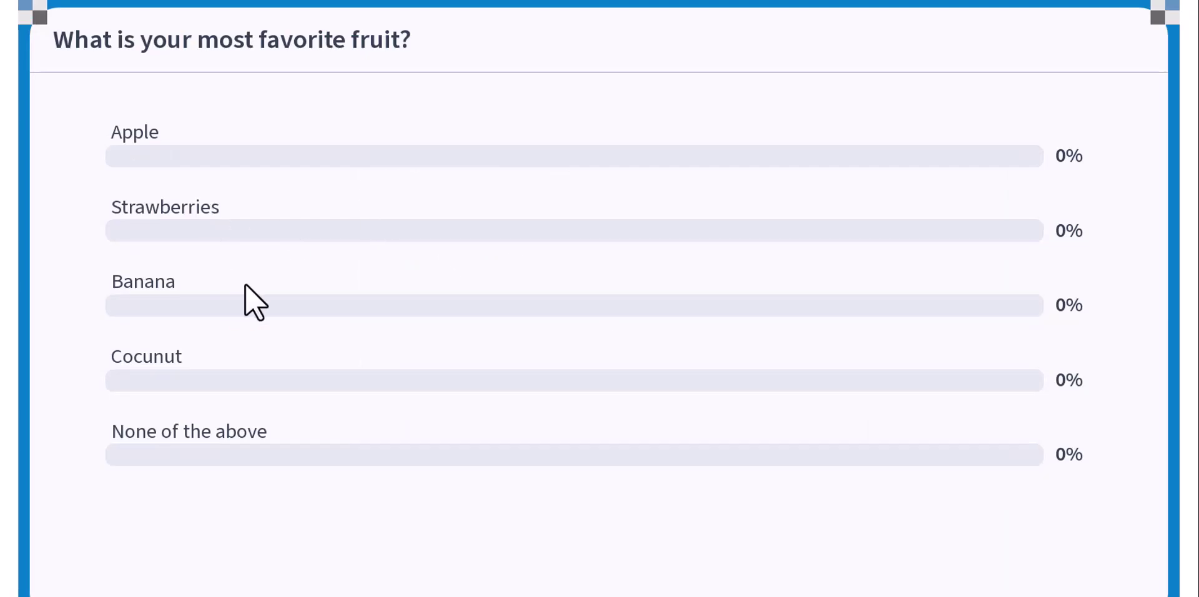
key(shift+F5)
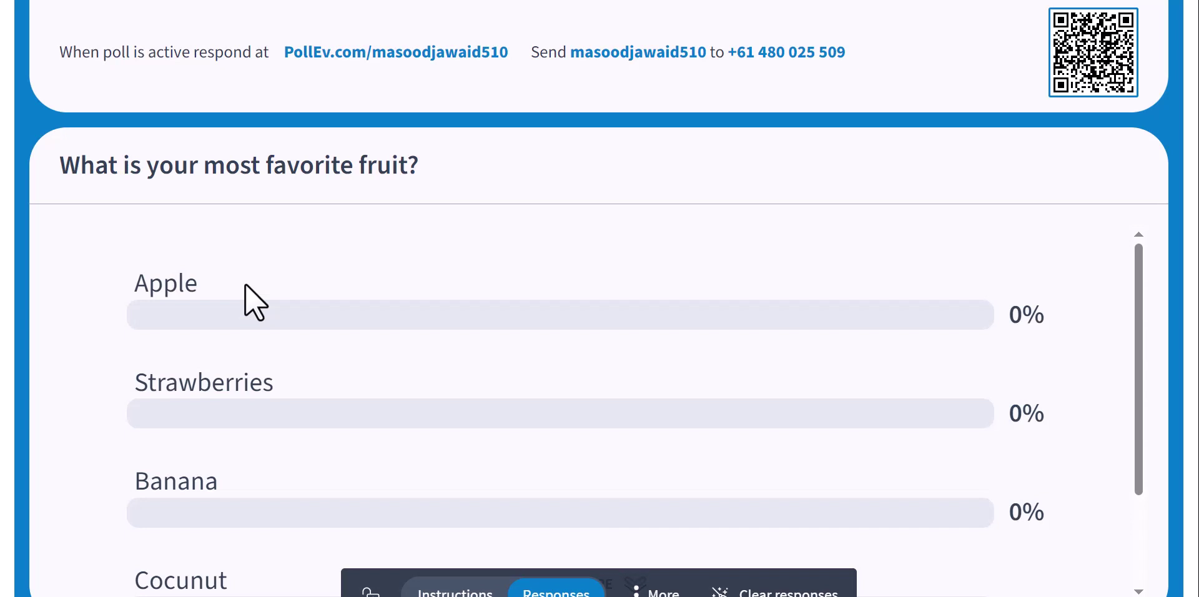
key(minus)
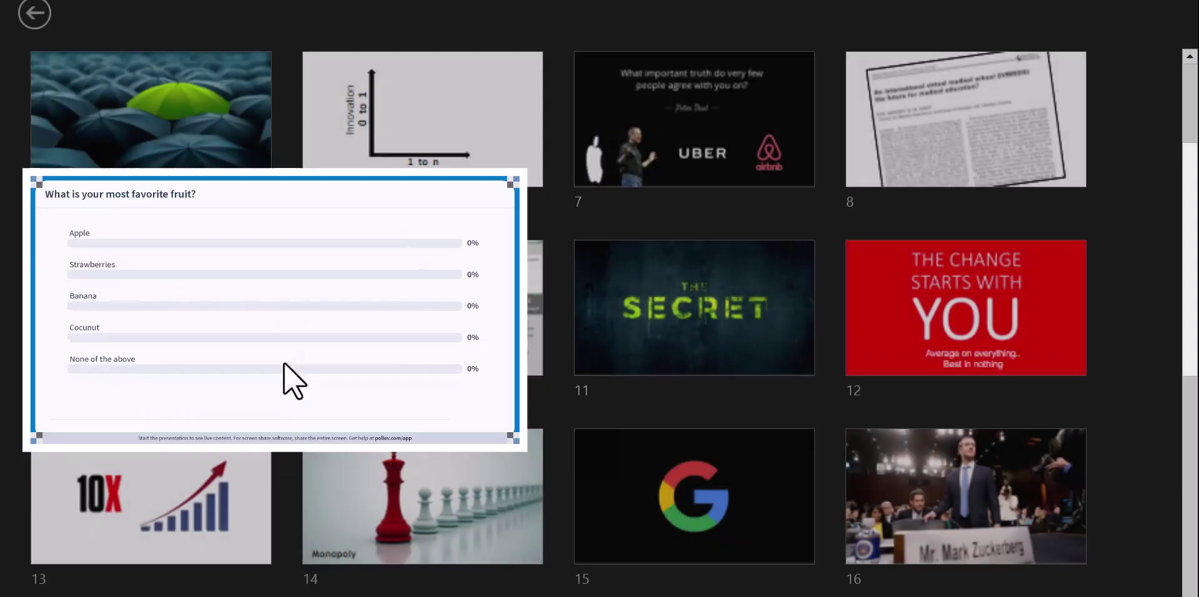
click(199, 315)
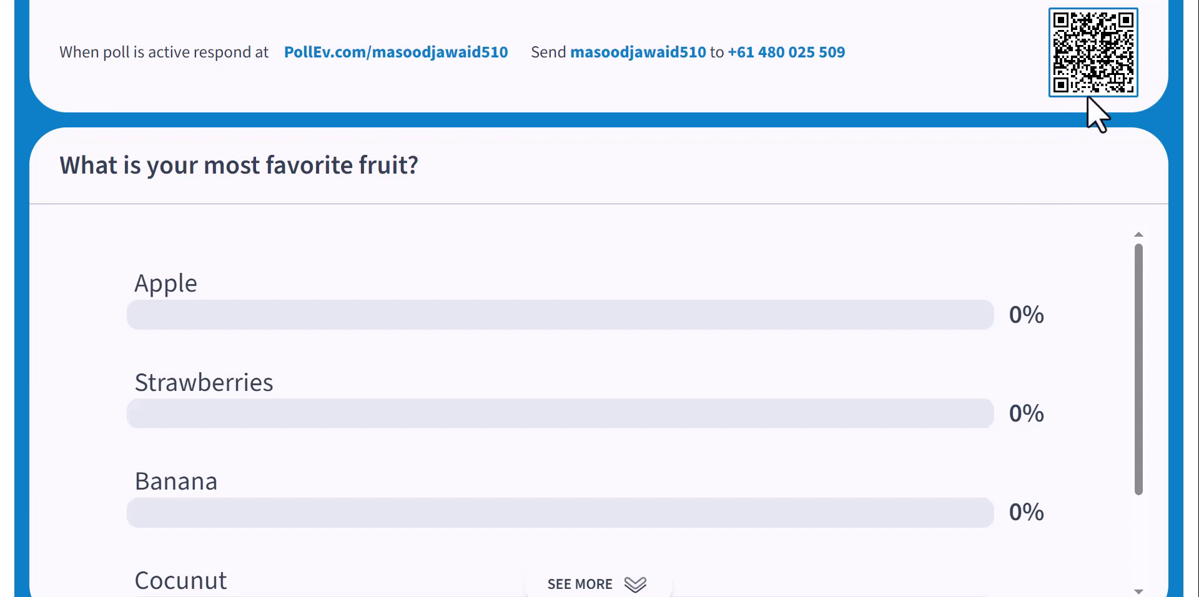
click(1090, 78)
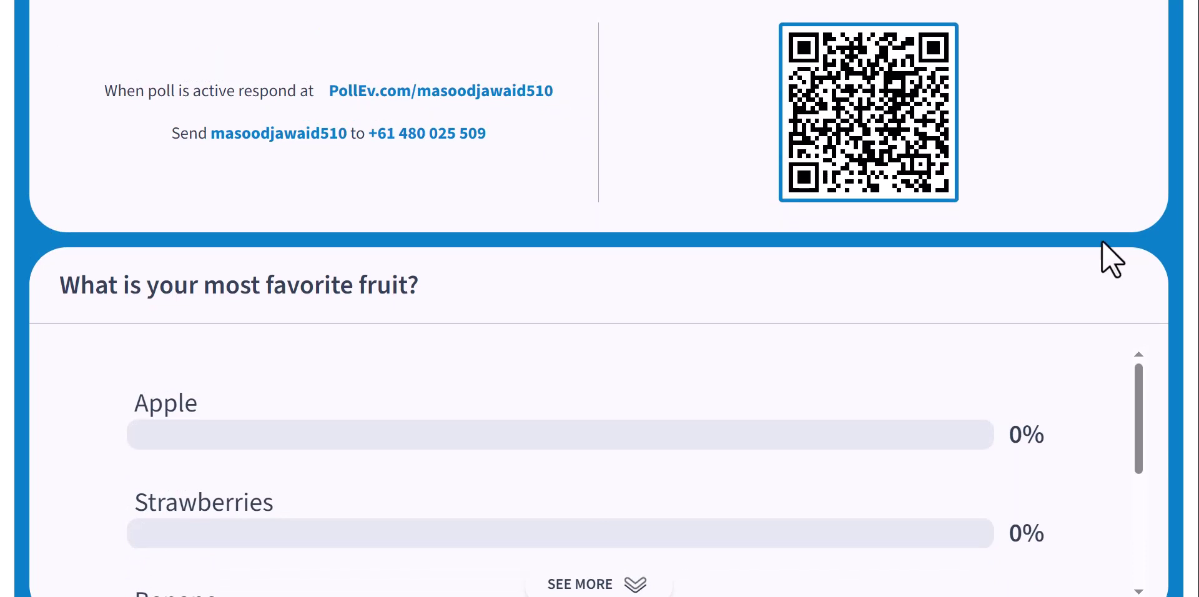
click(912, 180)
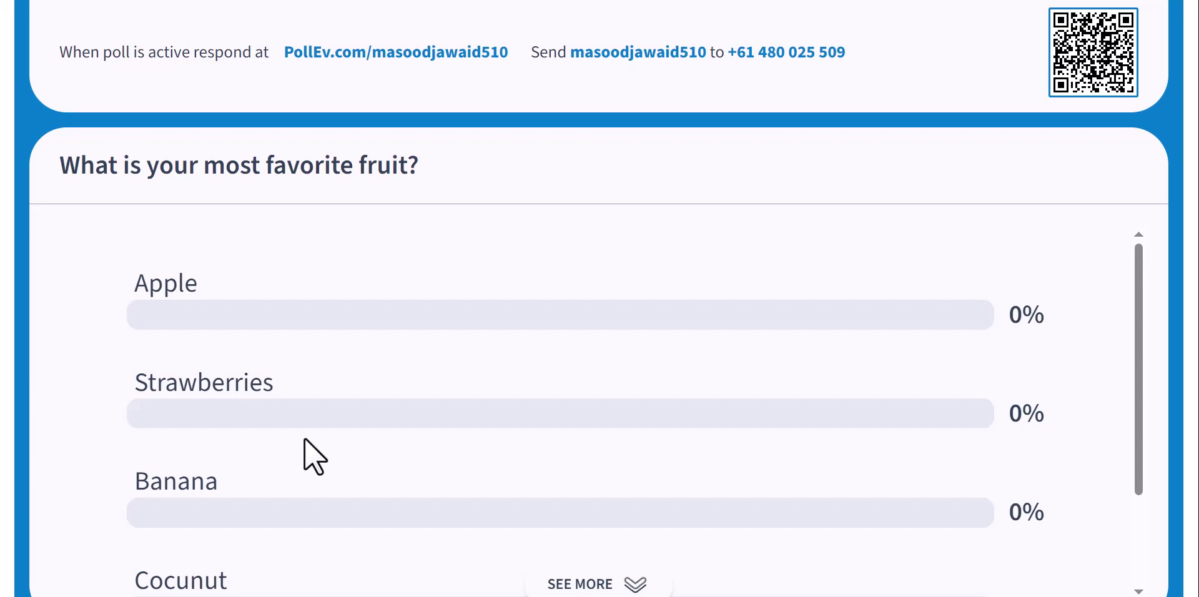
key(Escape)
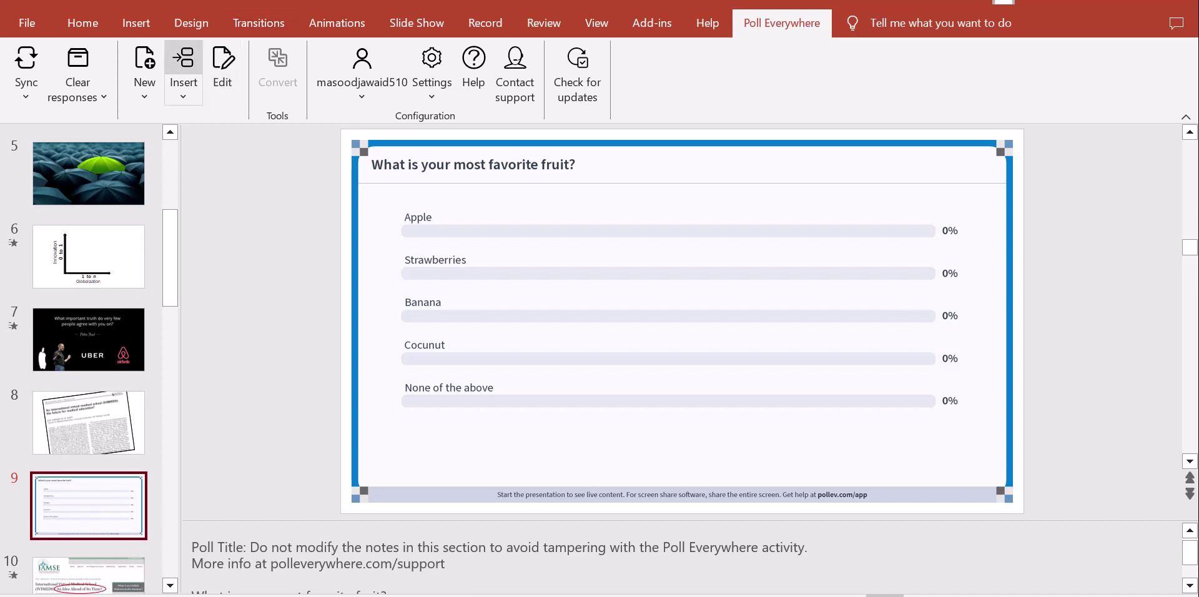
Use the Poll Everywhere New button to show My activities with its six existing entries.
click(144, 63)
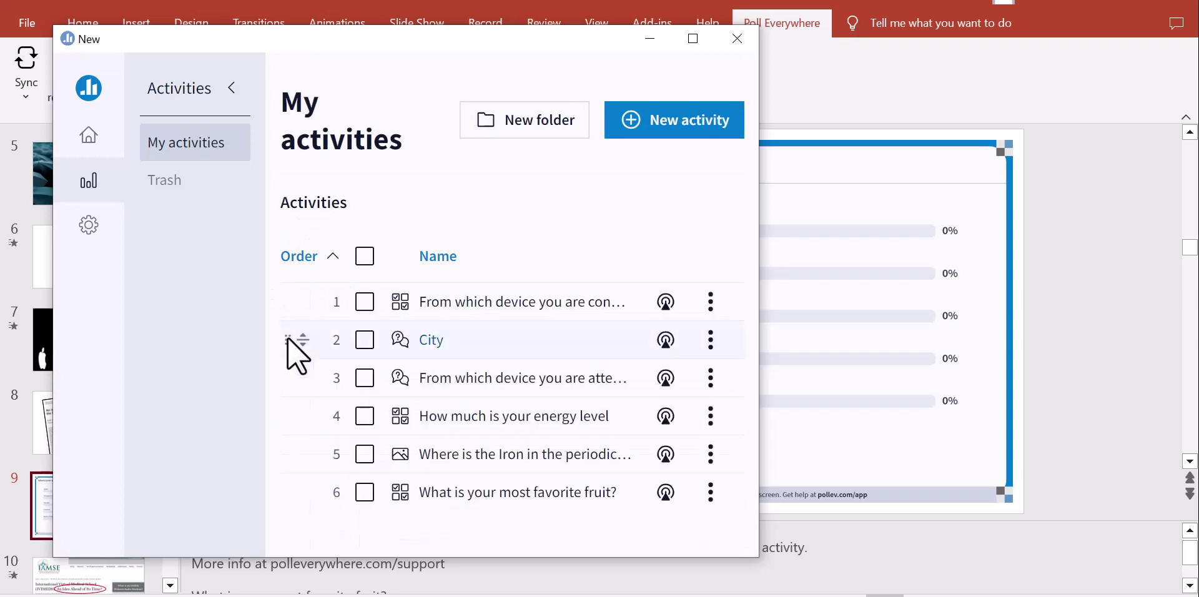
Start a new activity and browse the Small discussions, Large gatherings, Interesting visuals and WFH icebreakers templates.
click(693, 124)
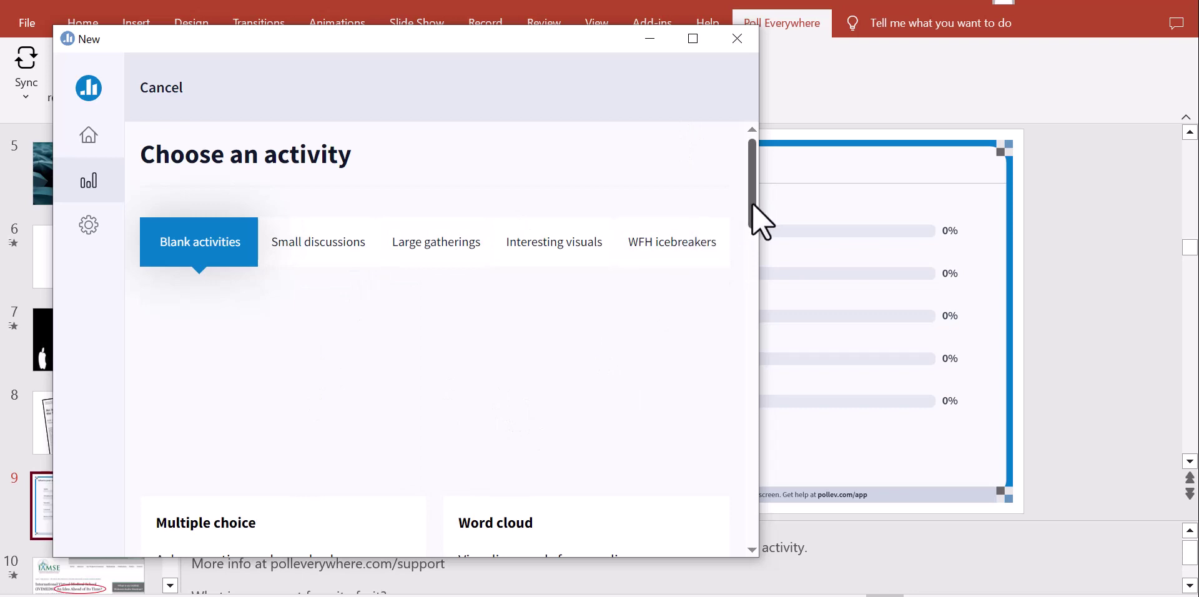
click(337, 251)
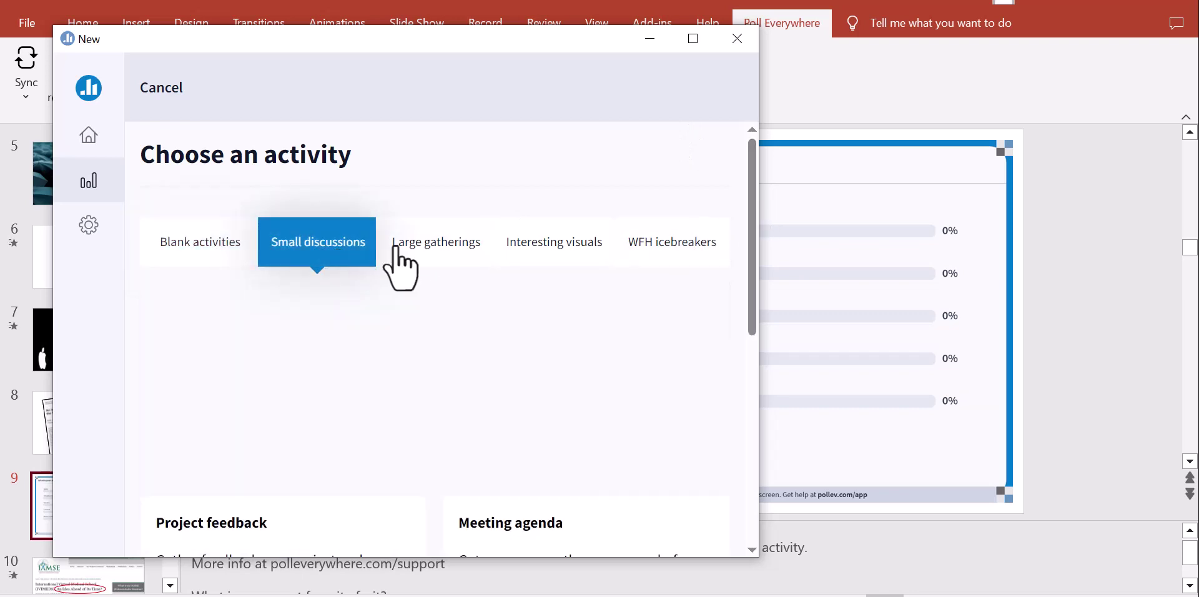
click(432, 248)
click(543, 249)
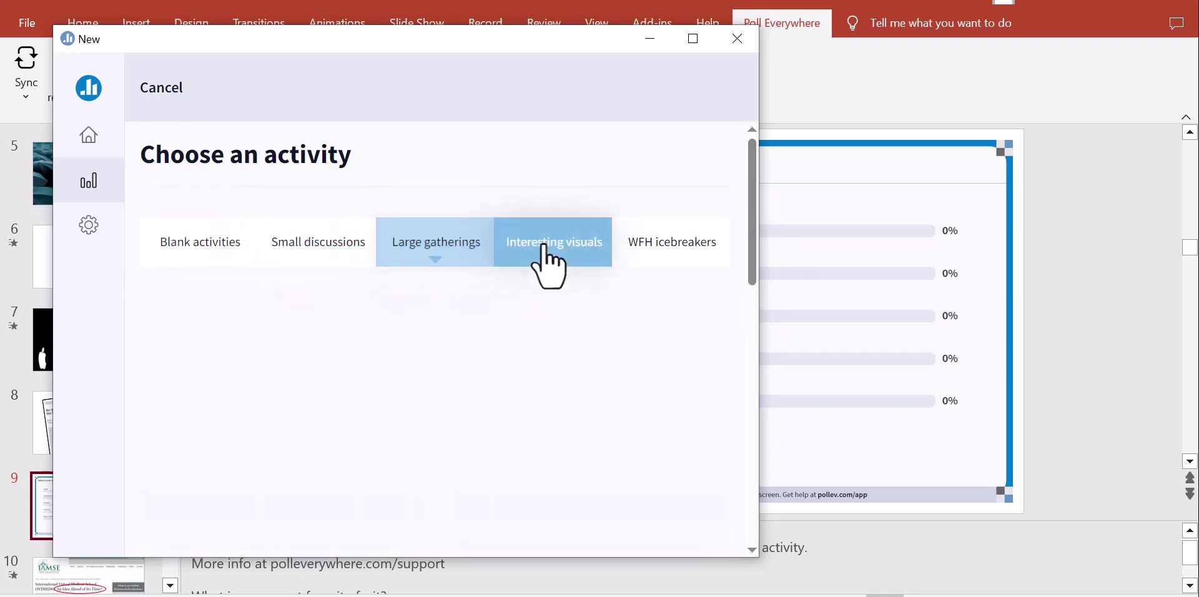
click(662, 237)
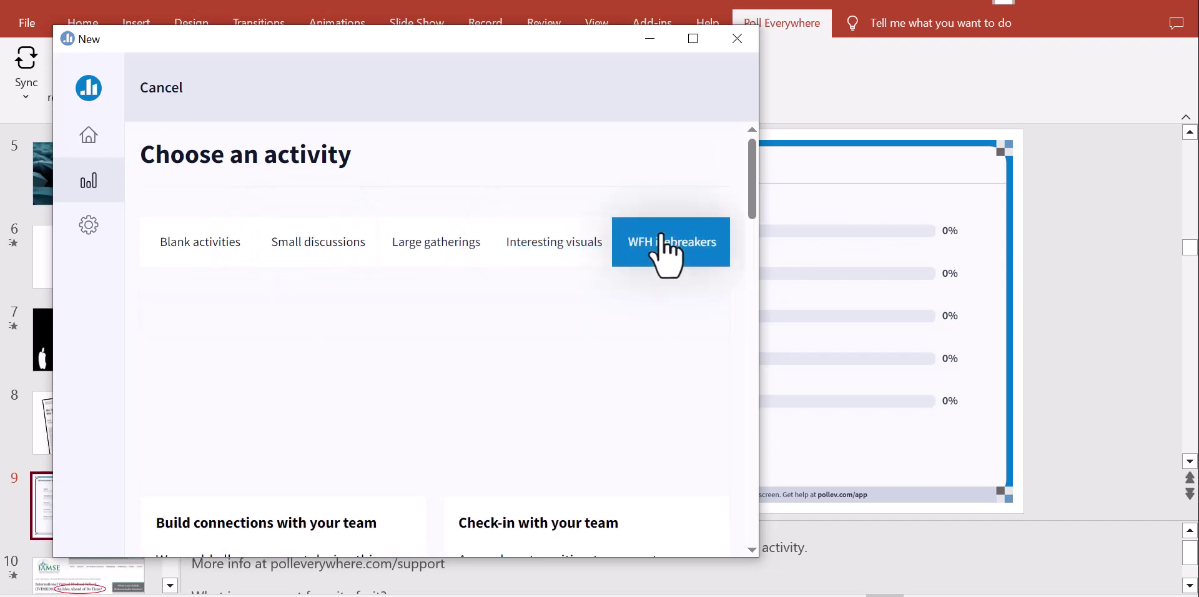
Create a blank Word cloud activity from the Blank activities types.
click(200, 246)
drag(752, 201, 755, 232)
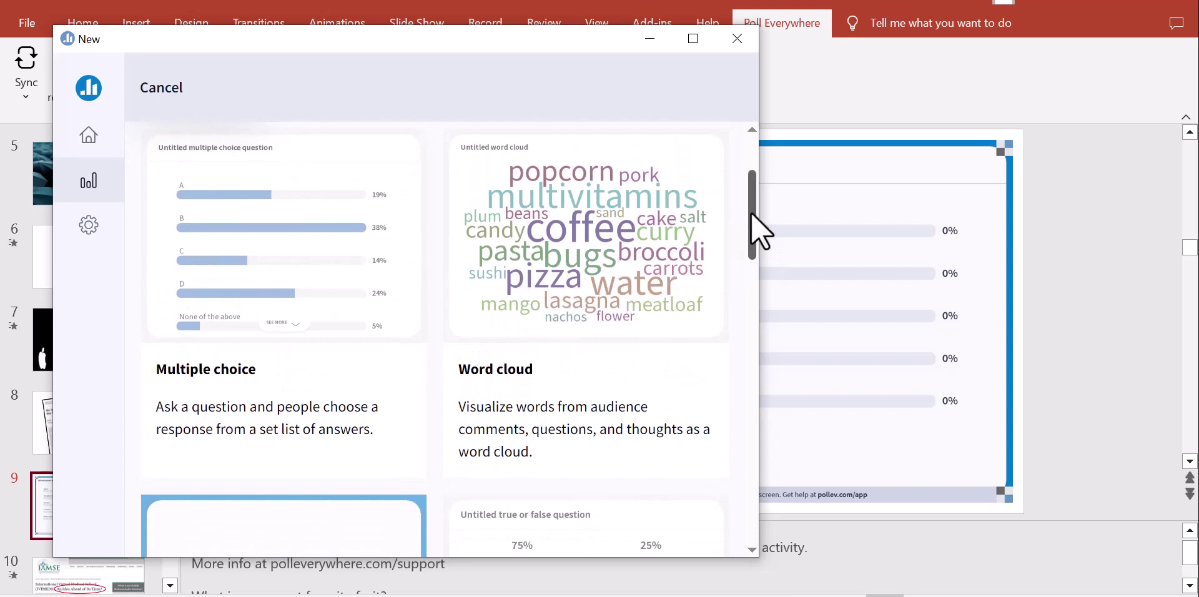
mouse_move(751, 212)
mouse_down()
mouse_move(754, 344)
mouse_move(751, 185)
mouse_move(752, 208)
mouse_up()
click(575, 229)
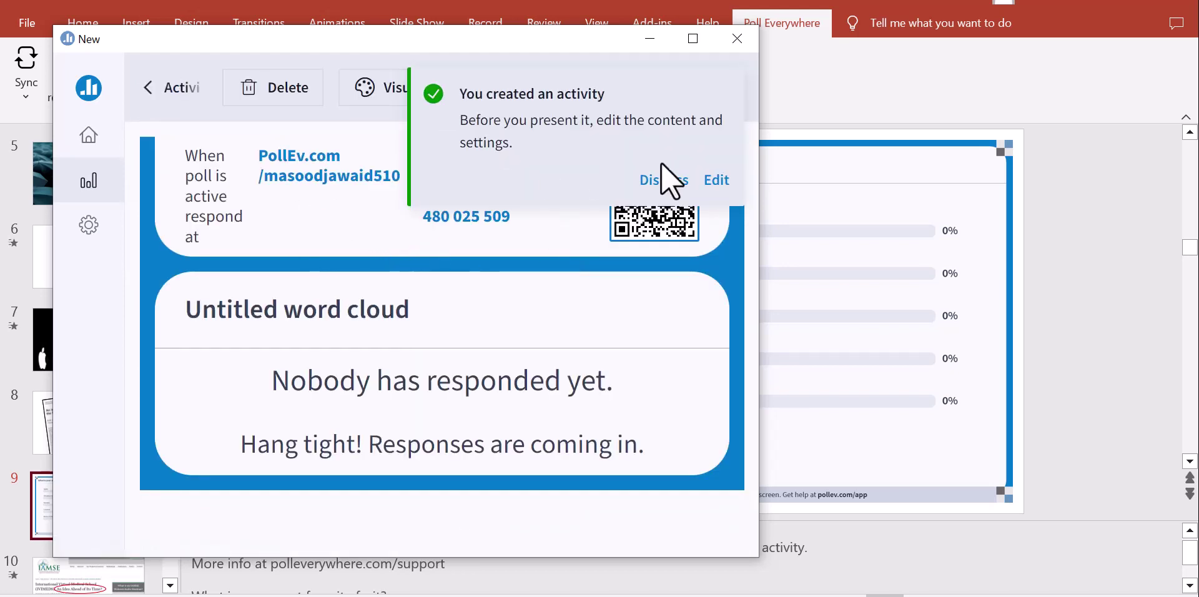
Retitle the word cloud 'What is your most favorite Subject', correcting 'favourite' via spelling suggestions.
click(715, 180)
click(324, 252)
key(ctrl+shift+Left)
key(BackSpace)
key(BackSpace)
key(BackSpace)
key(BackSpace)
key(BackSpace)
key(ctrl+a)
key(BackSpace)
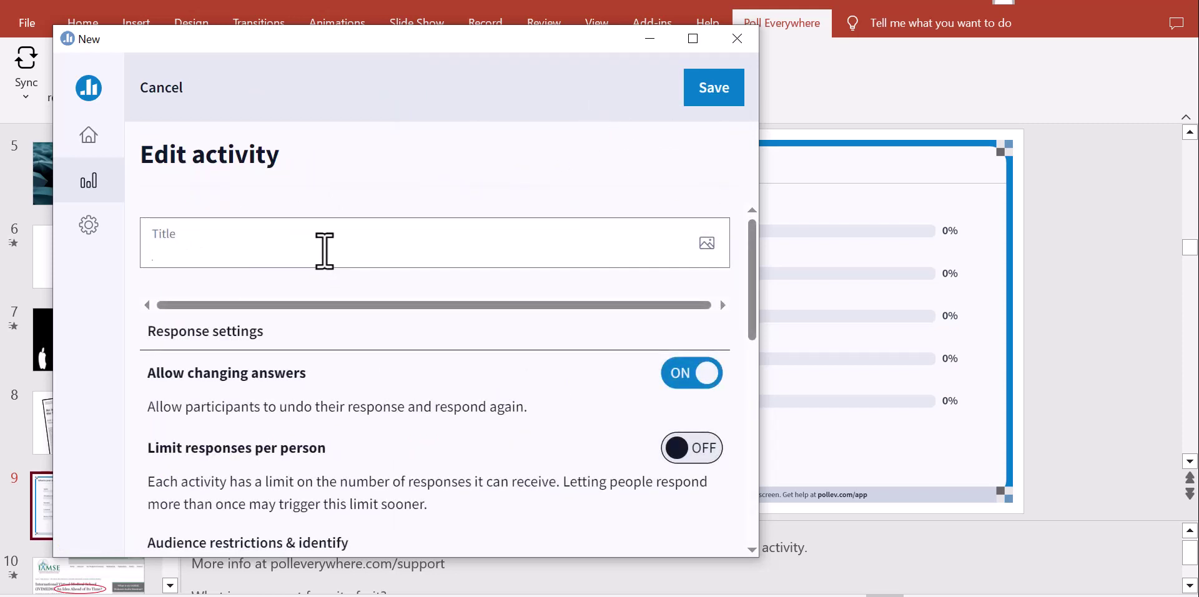
text(What is)
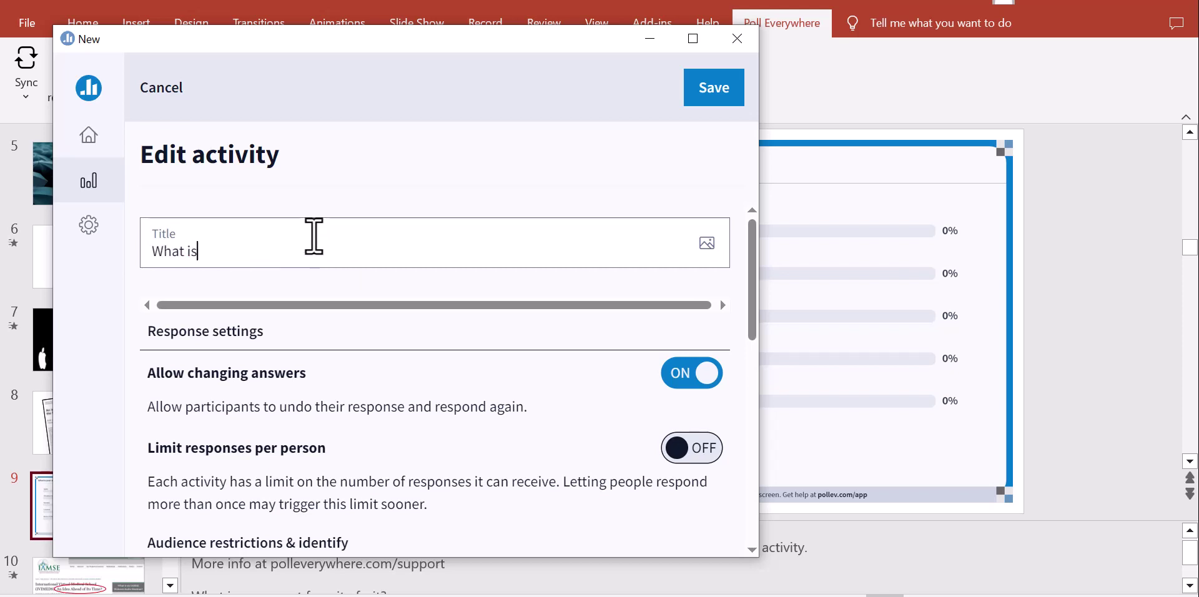
text( your most favour)
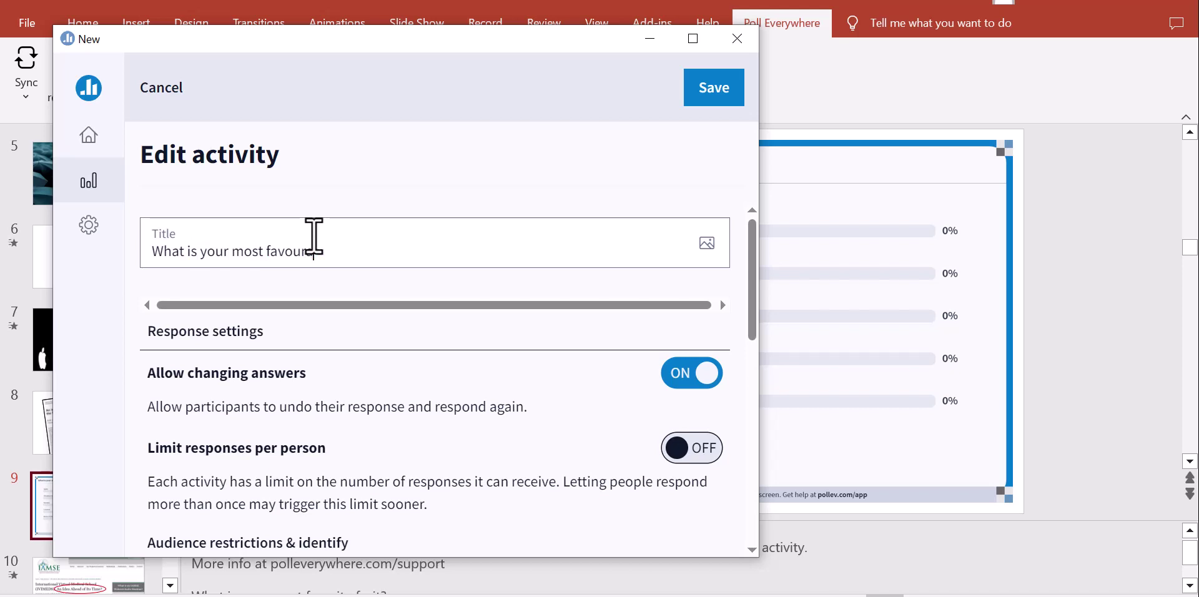
text(ite Subject)
right_click(305, 248)
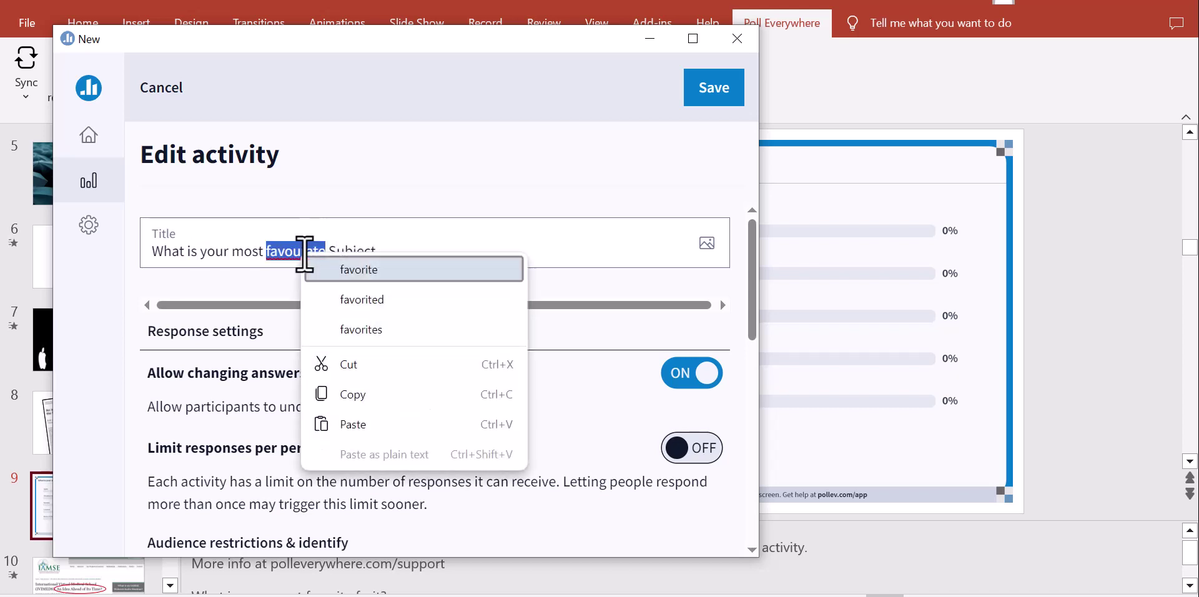
click(336, 272)
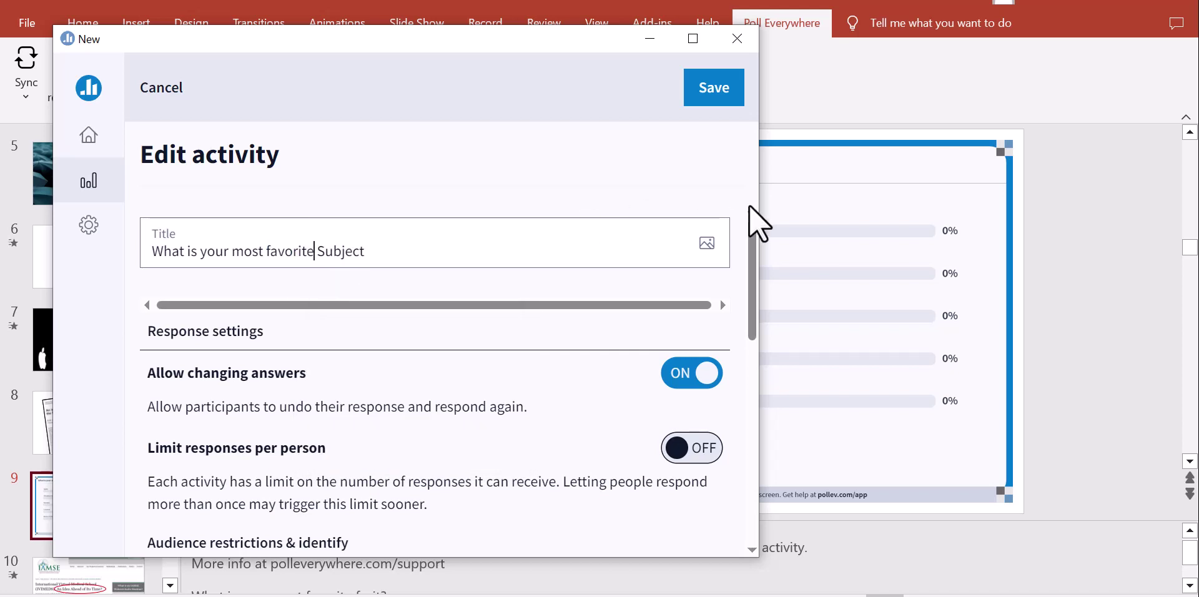
Turn off text-message responses and save the word cloud activity.
scroll(754, 260, down, 1)
scroll(754, 260, down, 3)
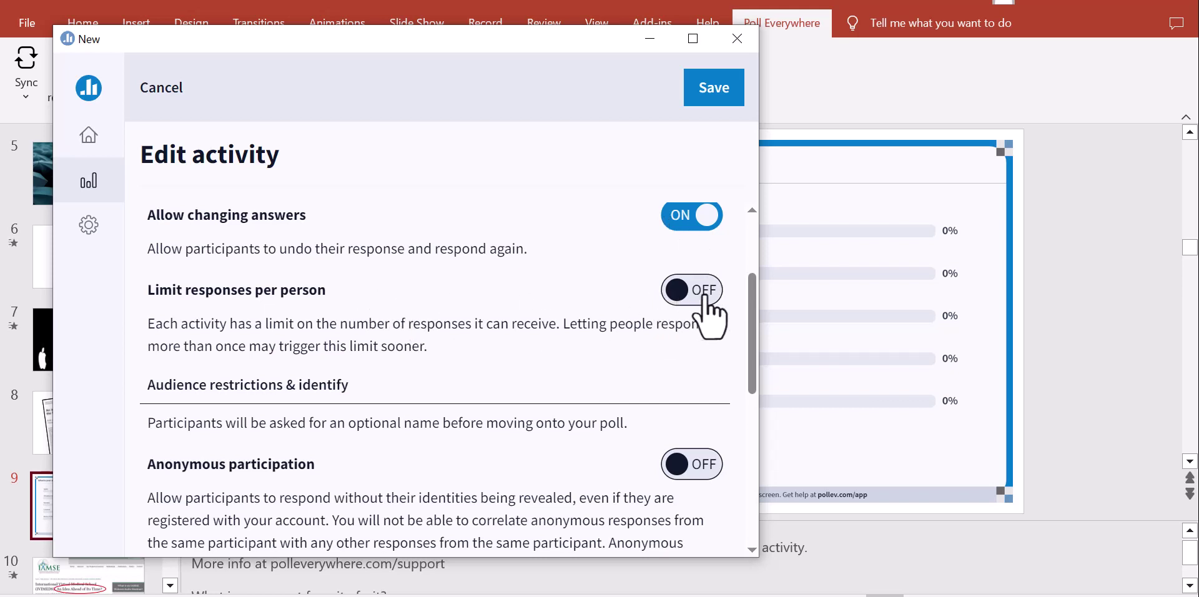
drag(751, 292, 751, 402)
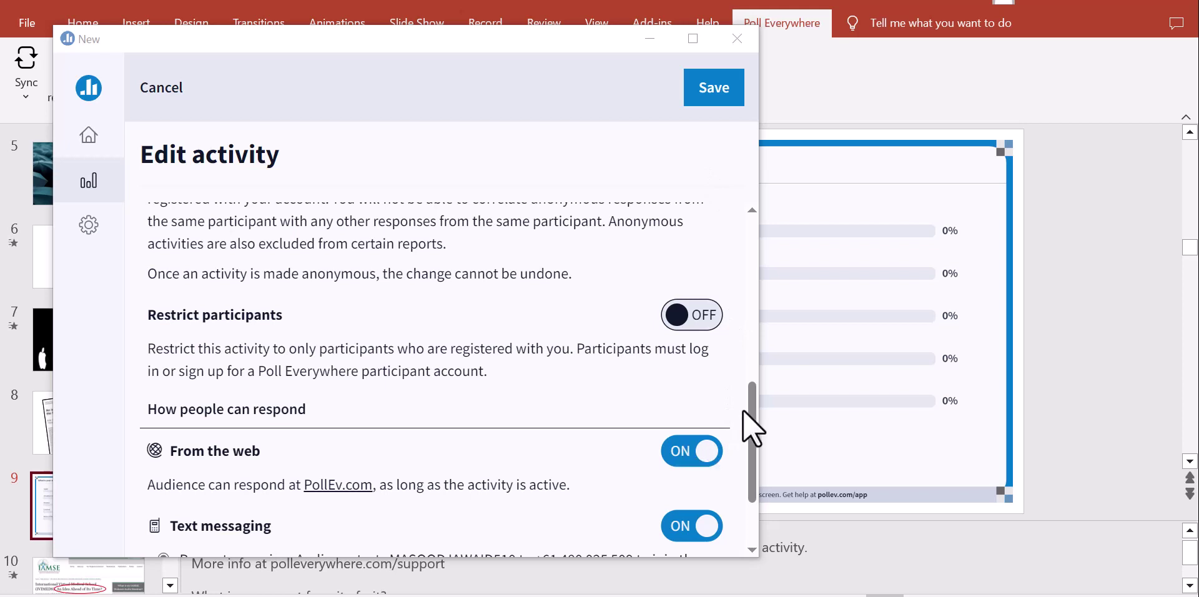
drag(752, 407, 753, 458)
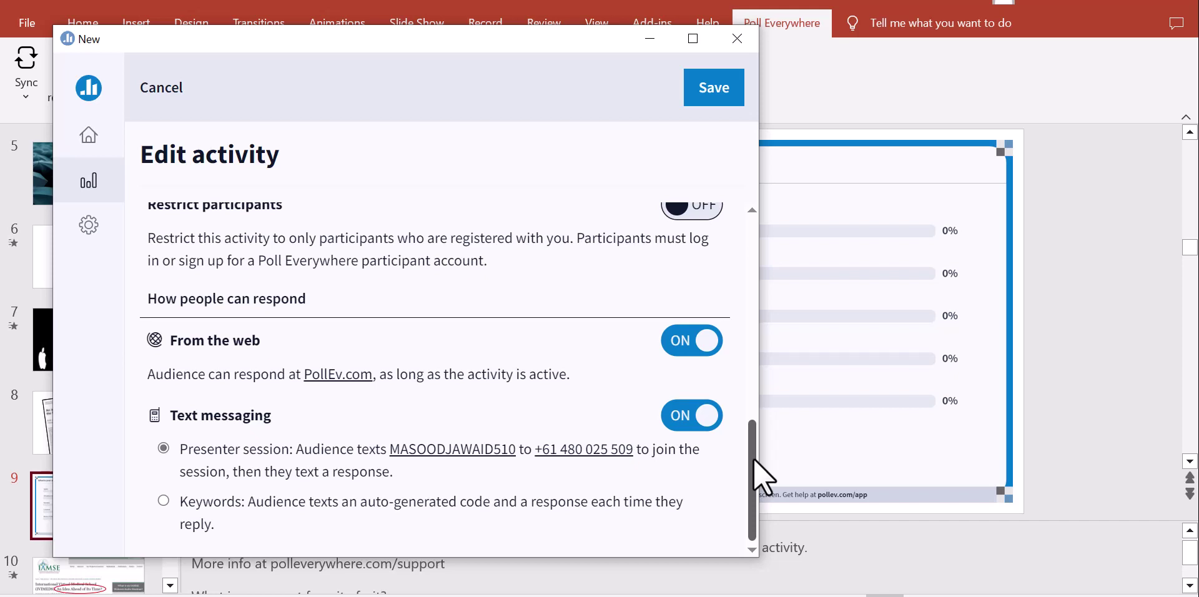
click(676, 418)
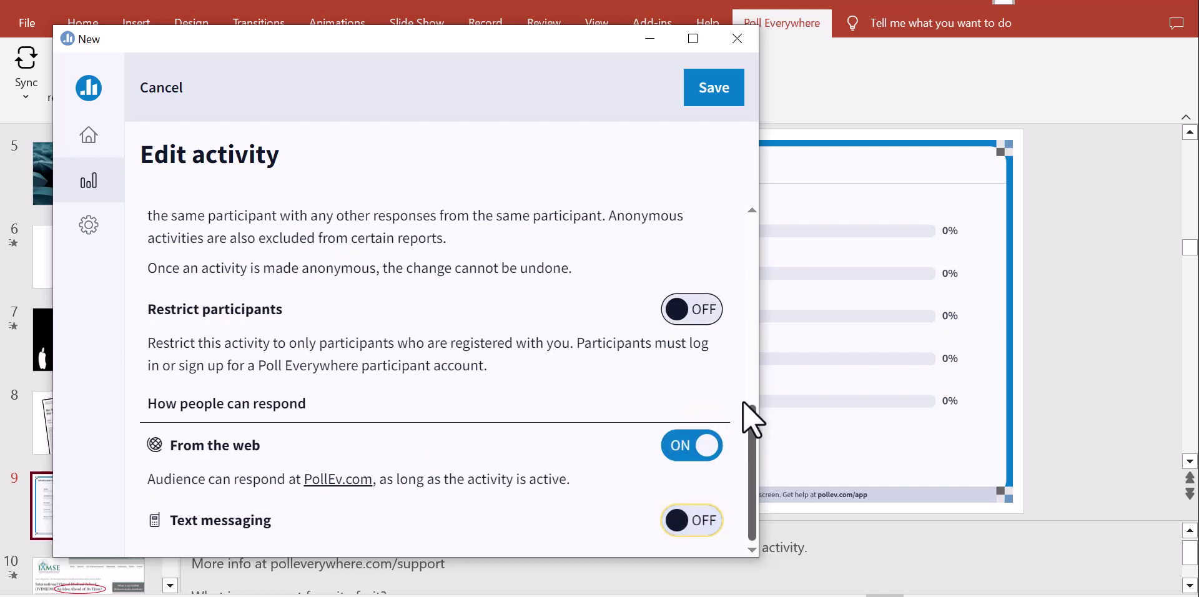
click(712, 91)
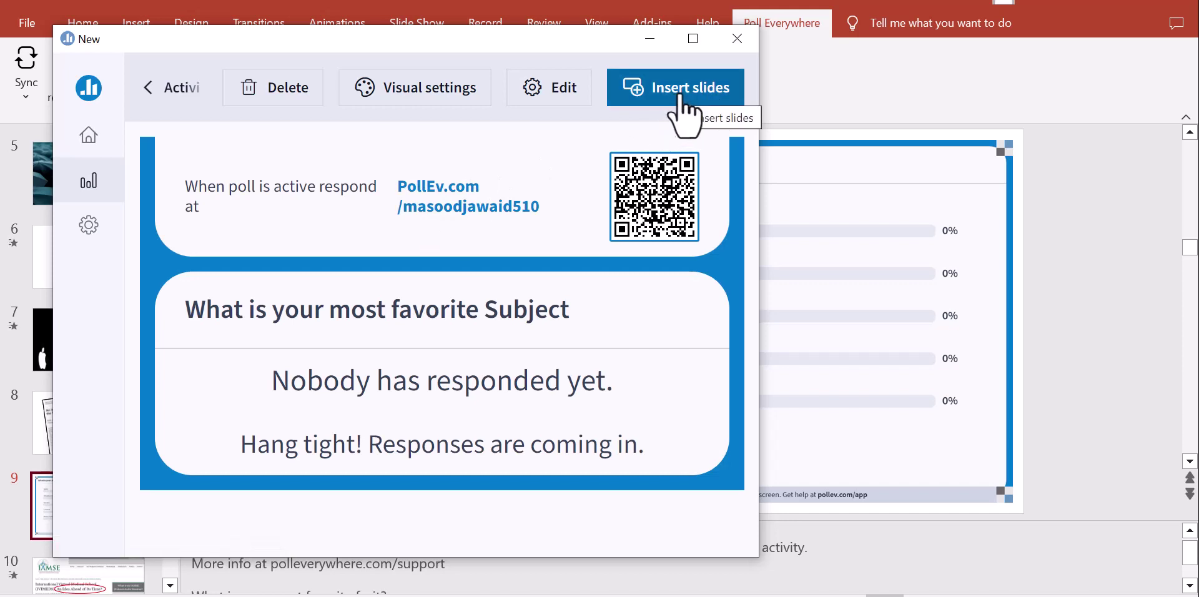
Add the word cloud to the deck as a slide and minimize the Poll Everywhere window.
click(684, 115)
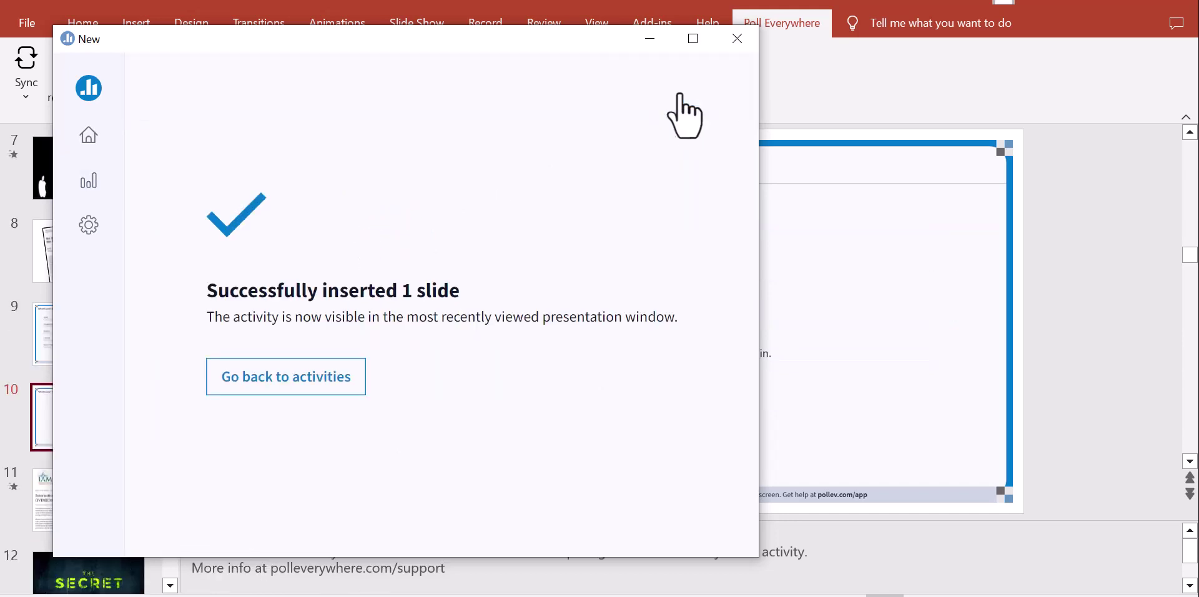
click(294, 390)
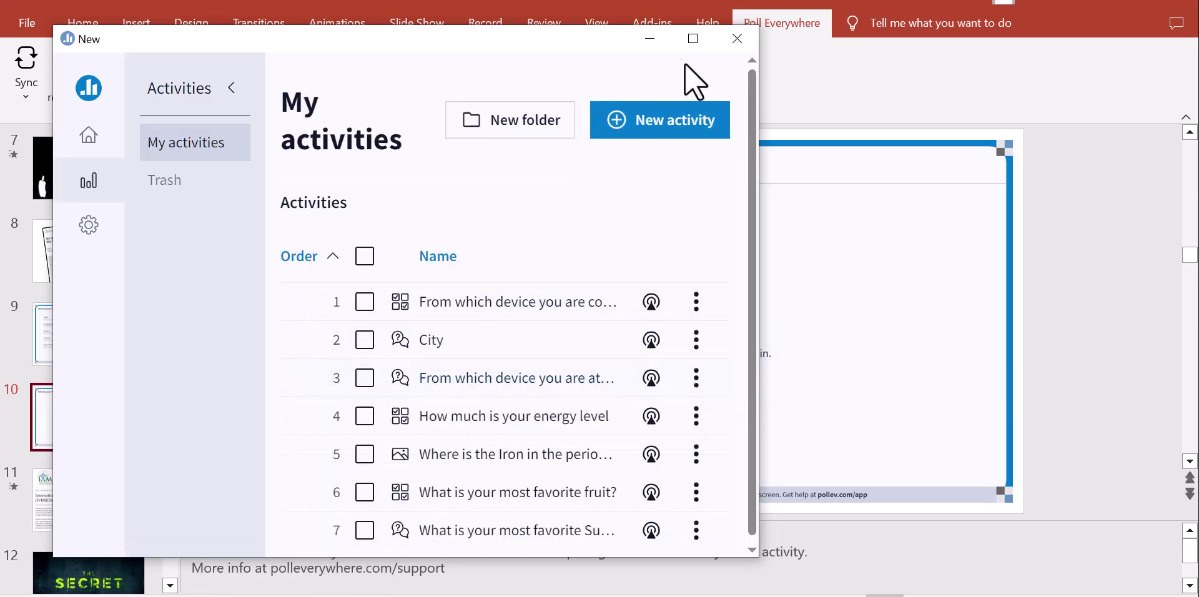
click(632, 40)
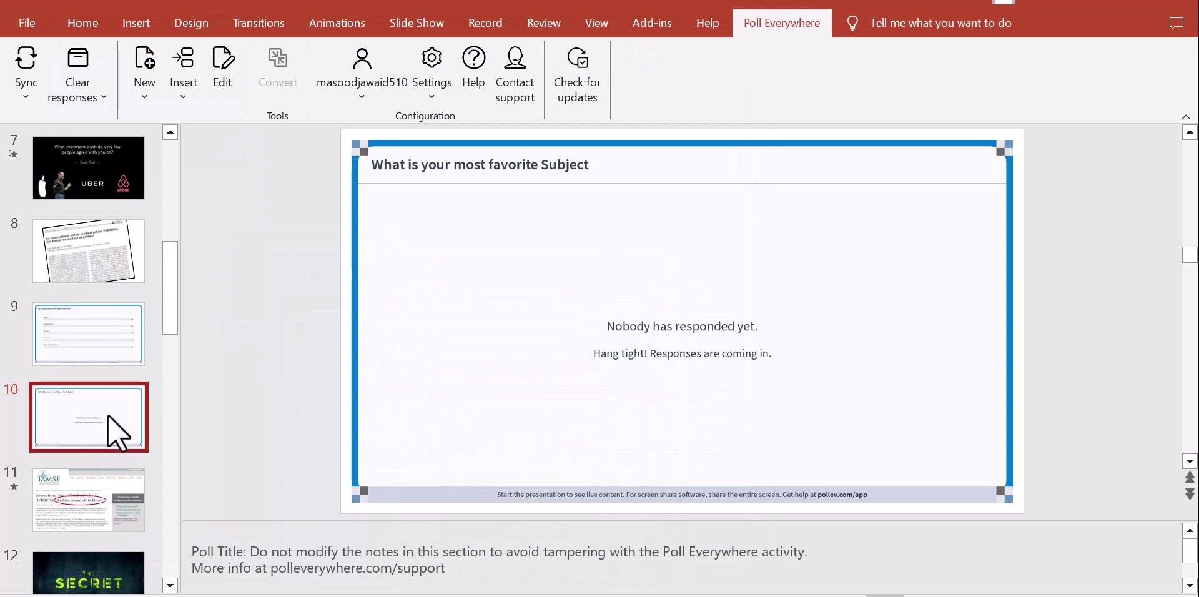
Check the fruit poll on slide 9 and the Subject word cloud on slide 10, then insert an existing activity.
click(89, 342)
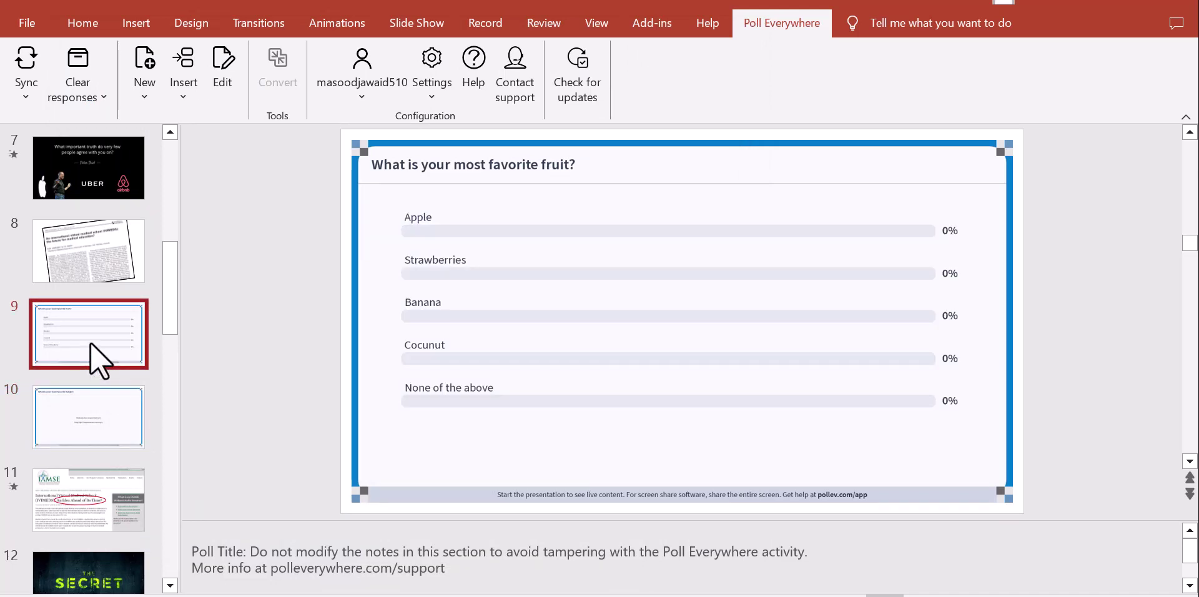
click(75, 412)
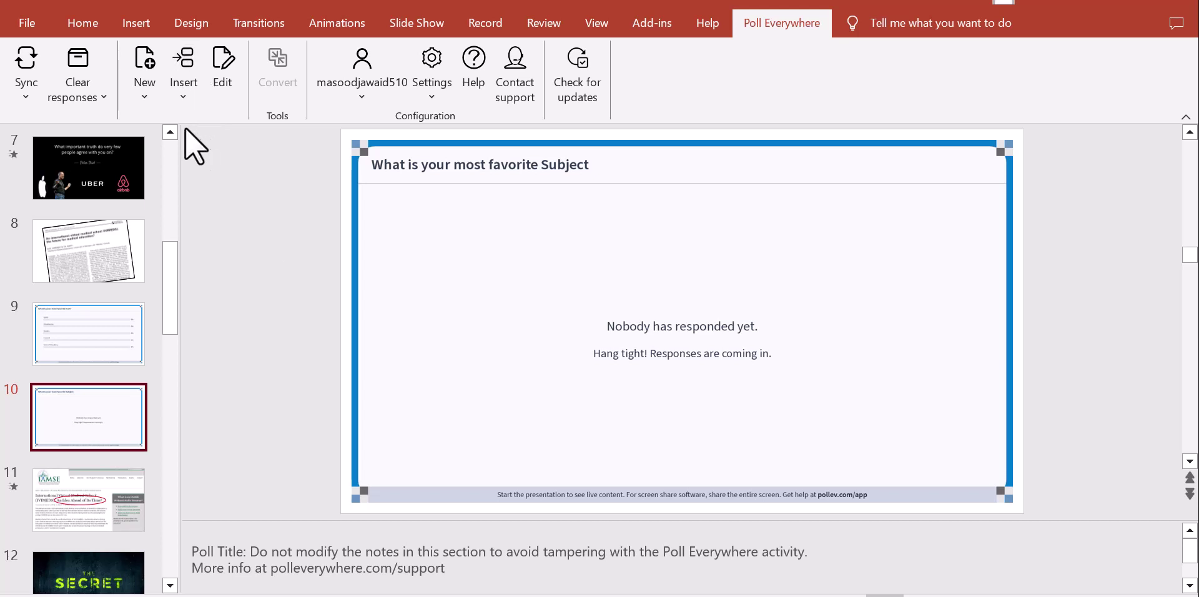
click(185, 92)
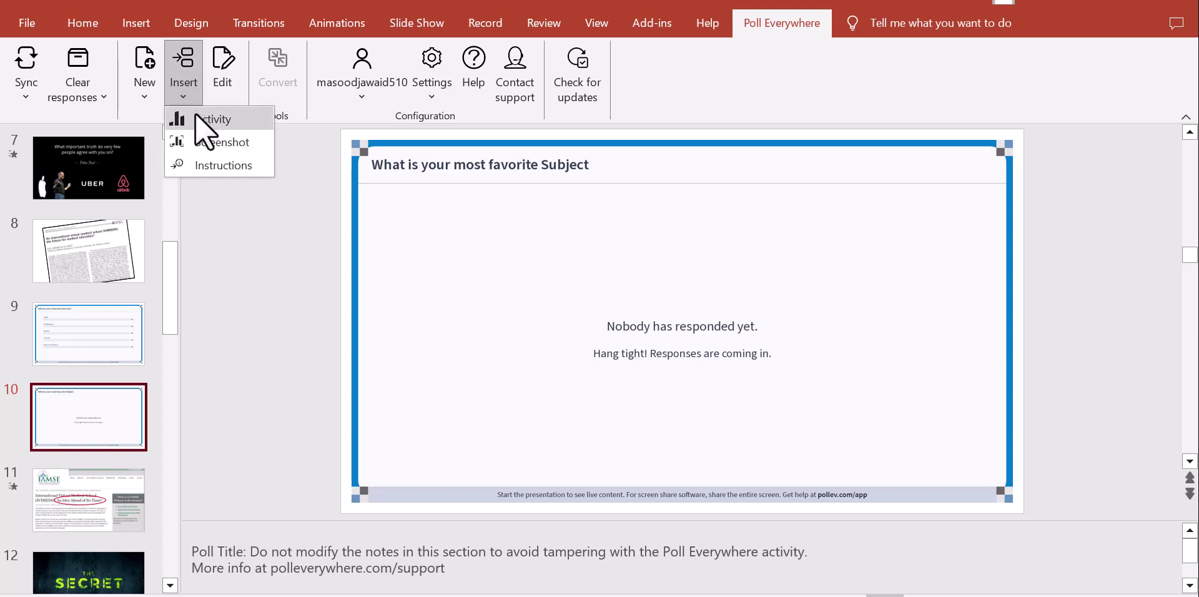
click(195, 112)
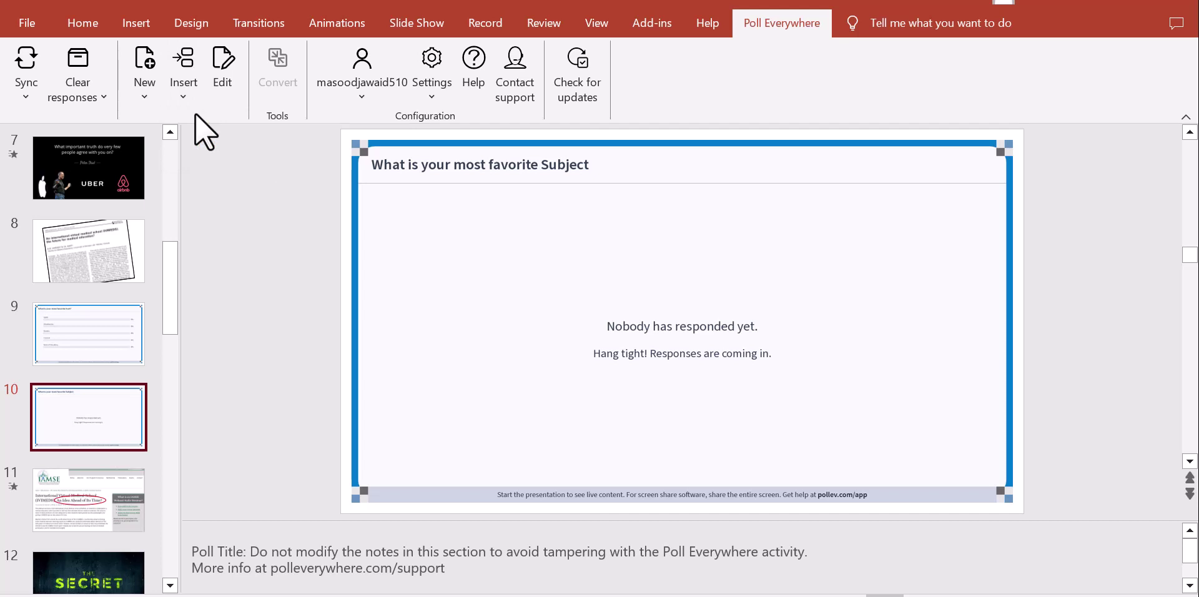
Insert the Iron periodic-table and device question activities as new slides.
mouse_move(527, 596)
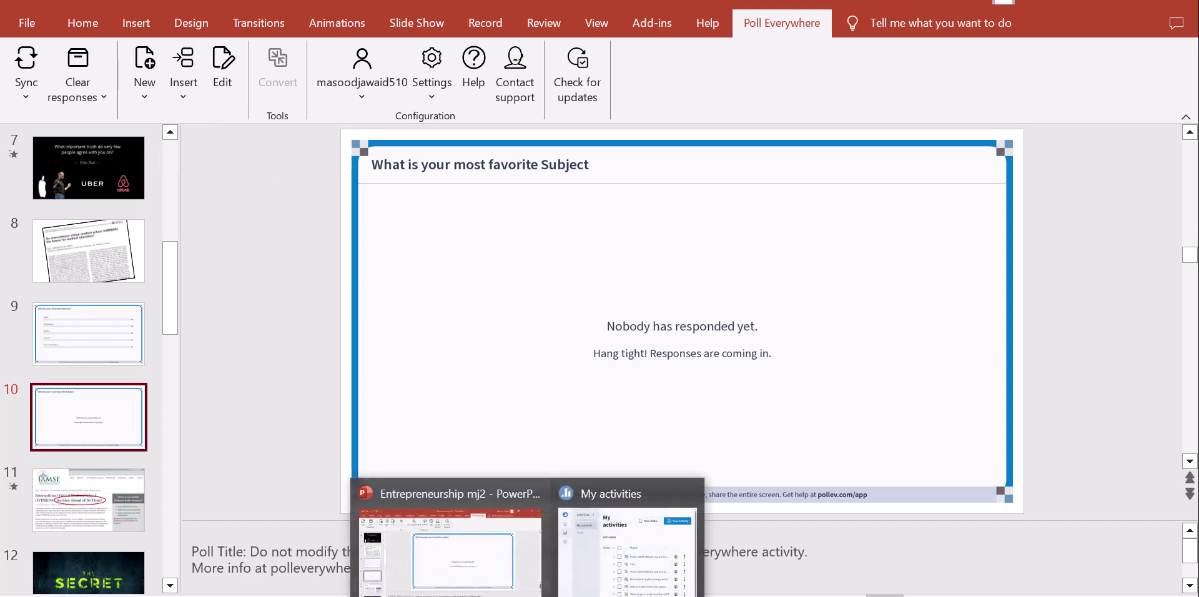
click(619, 577)
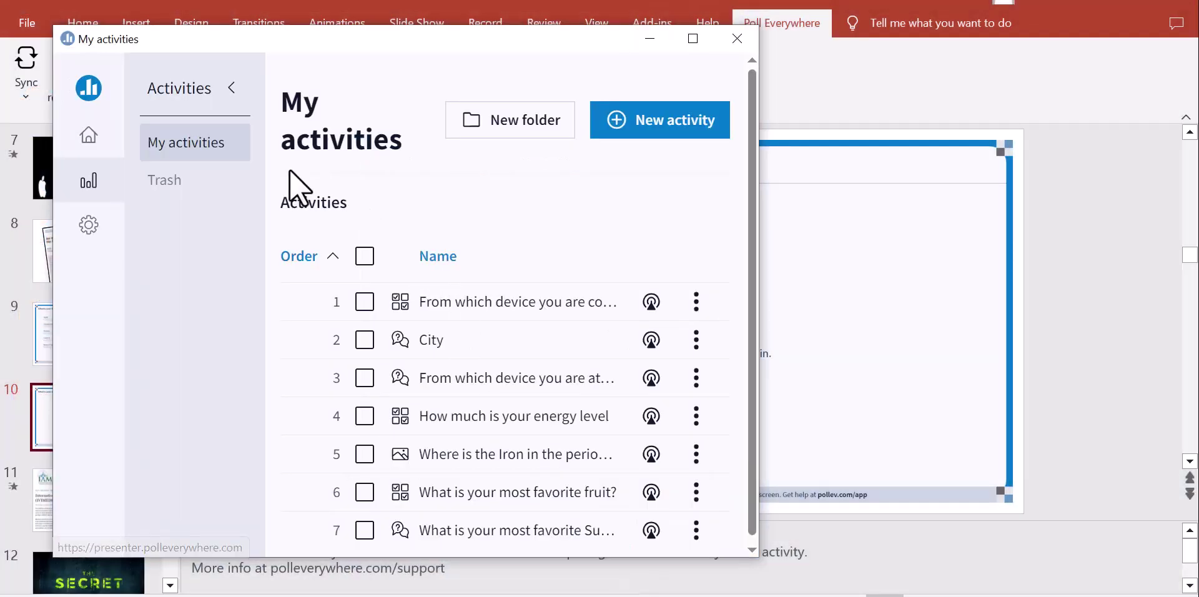
scroll(752, 238, down, 1)
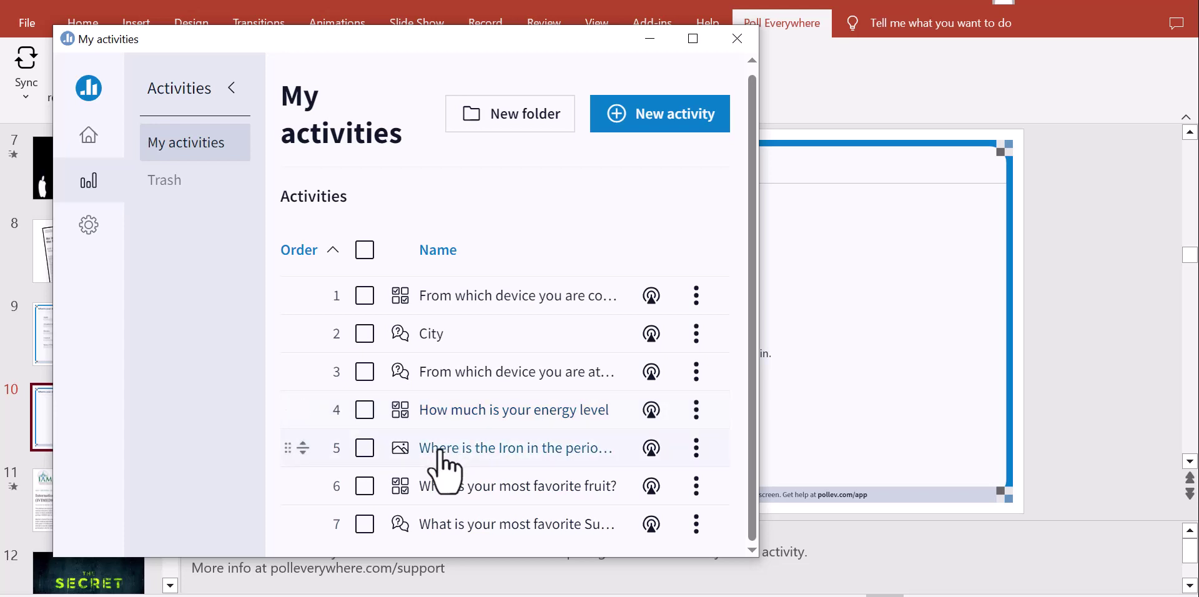
click(366, 451)
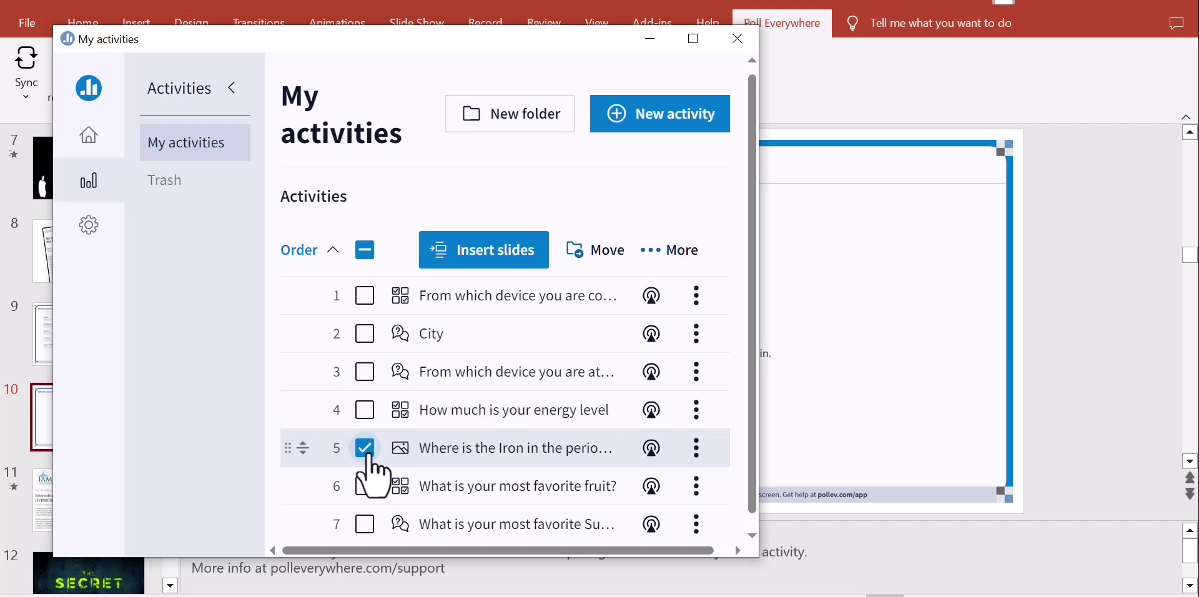
click(365, 296)
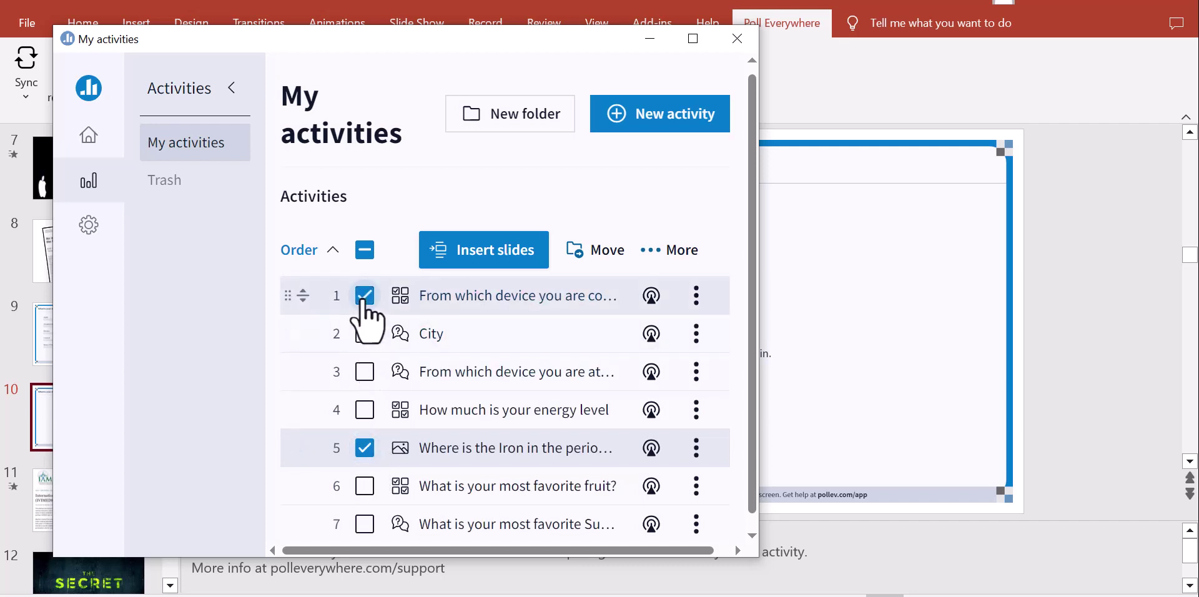
click(466, 257)
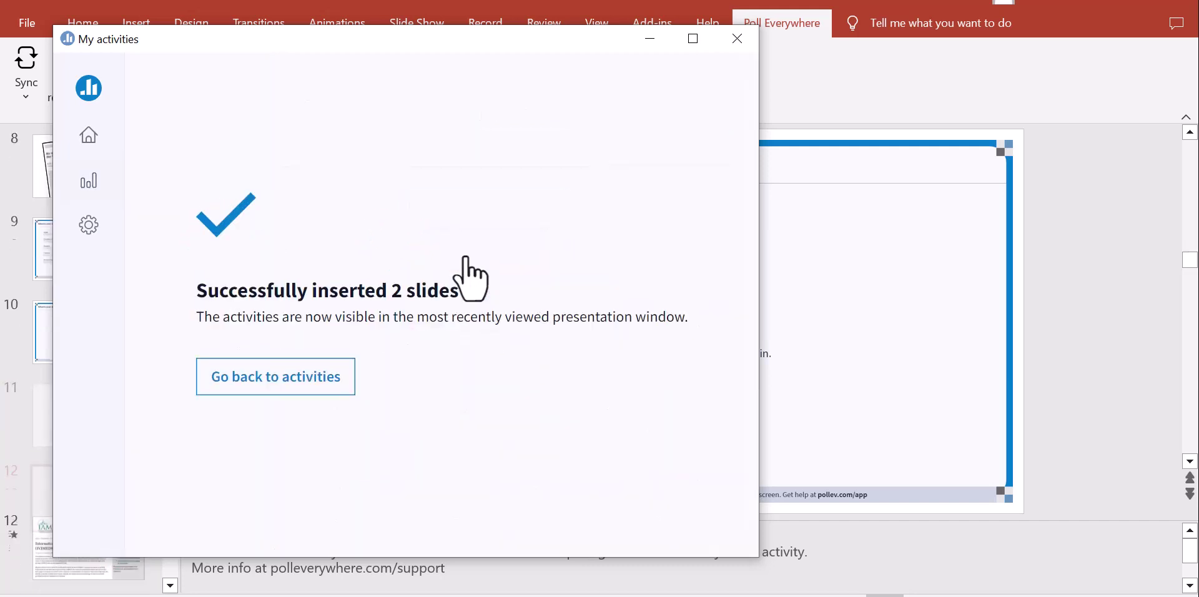
Close the activities window and step through the new slides 11 and 12.
click(747, 47)
click(97, 322)
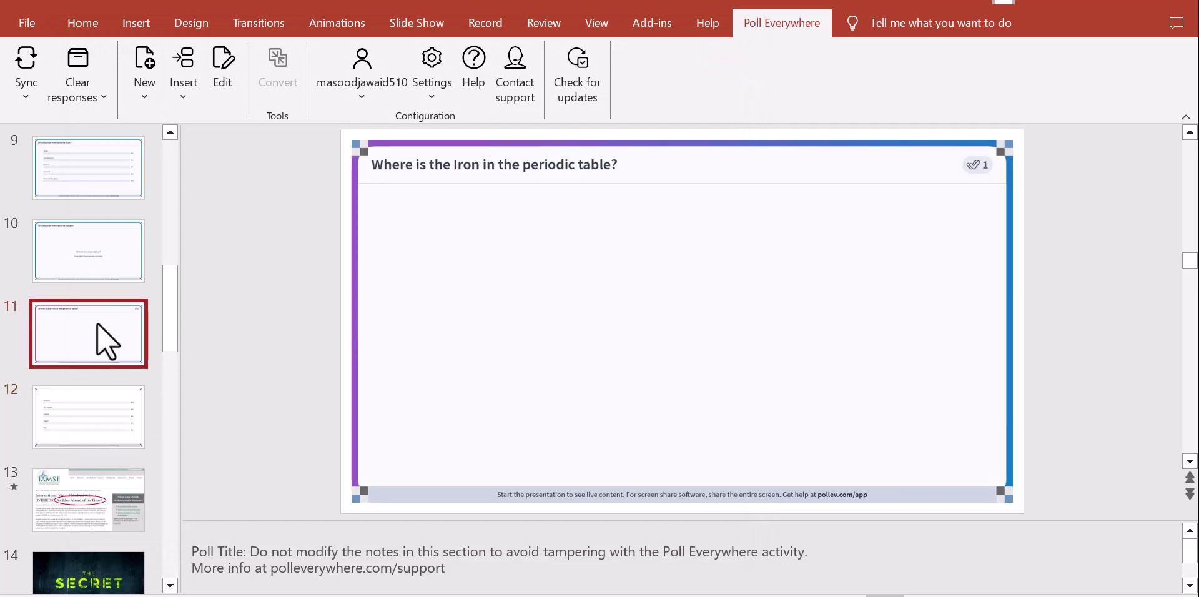
key(Down)
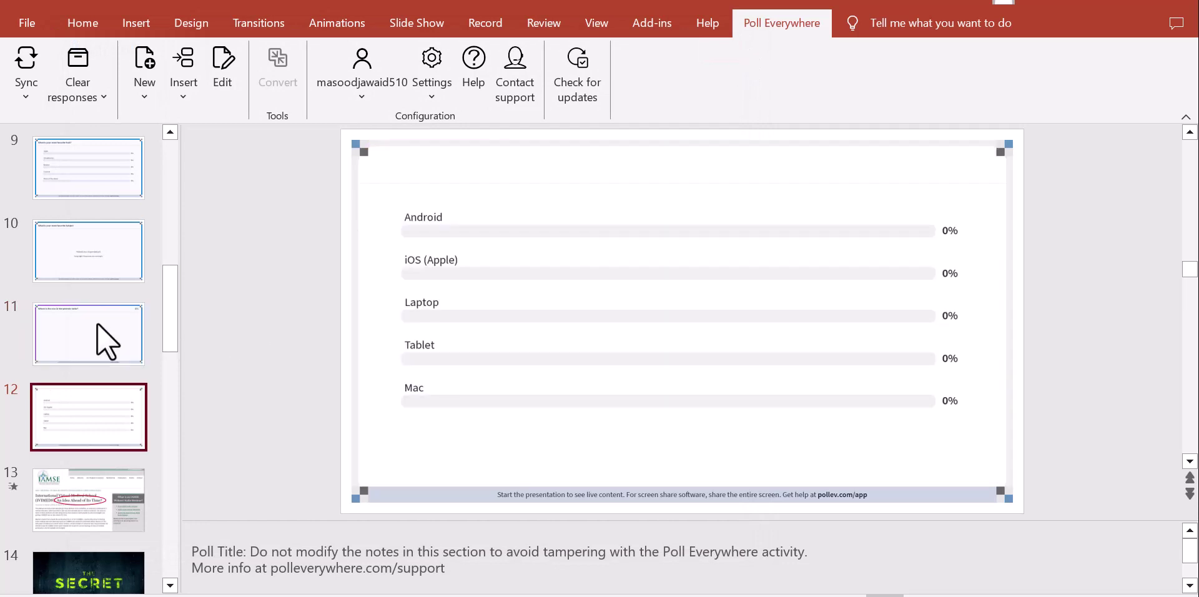
key(Up)
key(Up)
key(Up)
key(Up)
key(Down)
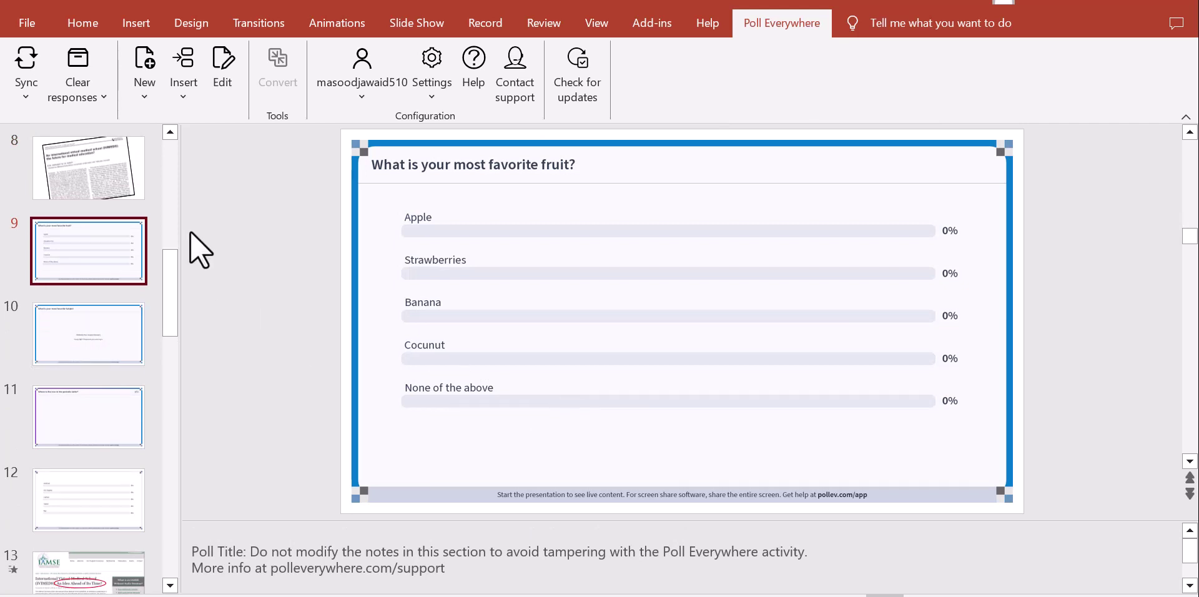
Present from slide 8, expand and collapse the join QR code, and advance to the Subject poll.
click(71, 170)
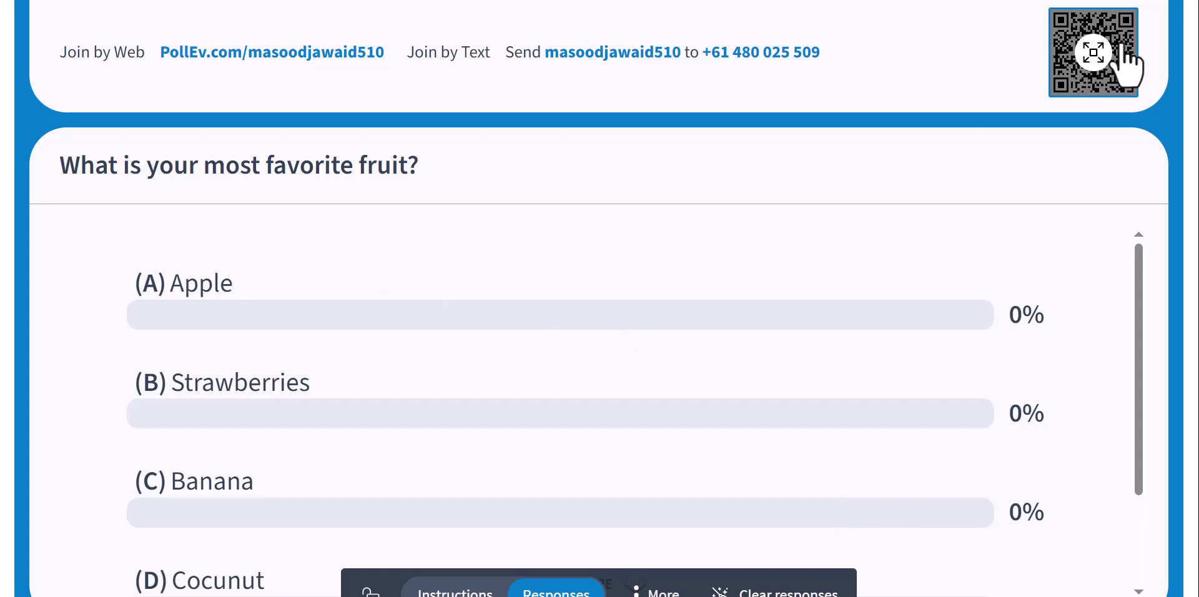
click(1100, 47)
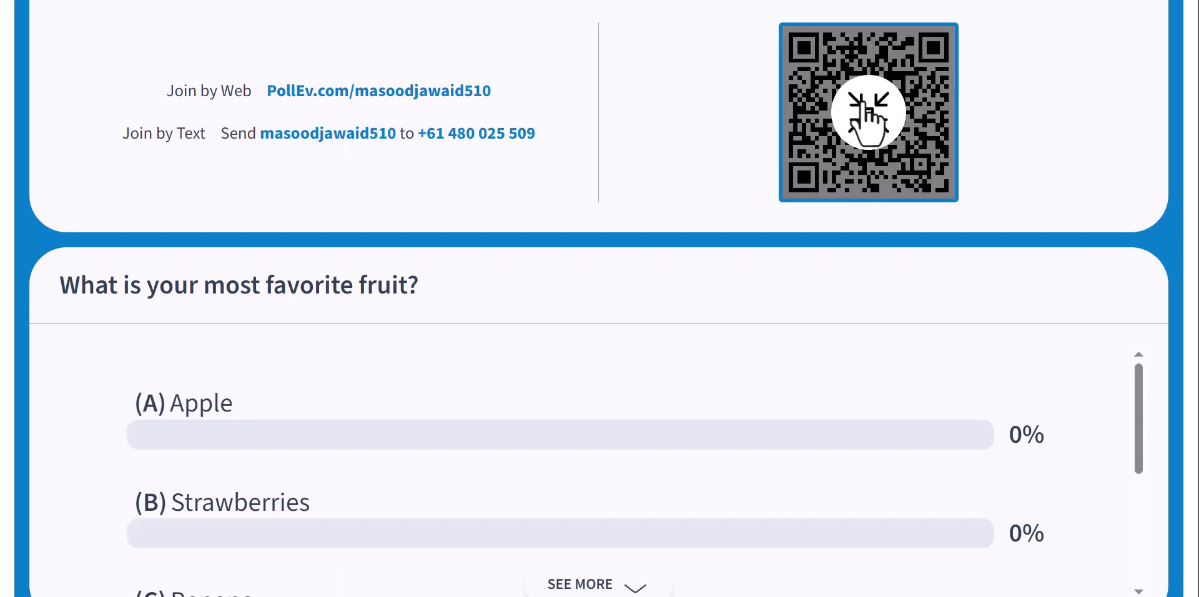
click(860, 103)
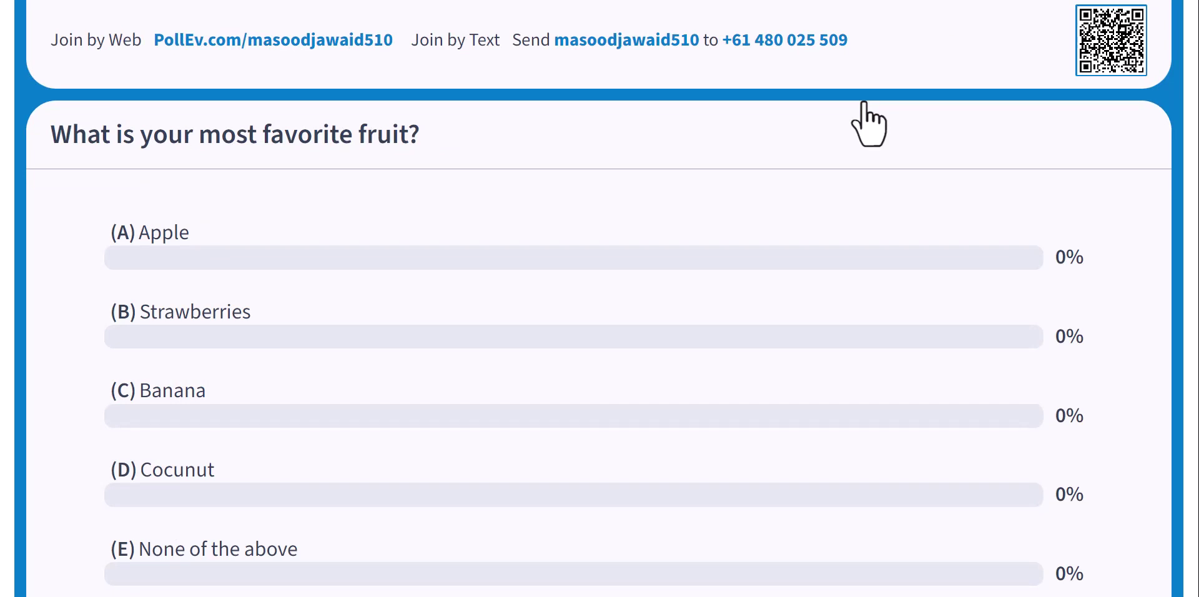
key(Right)
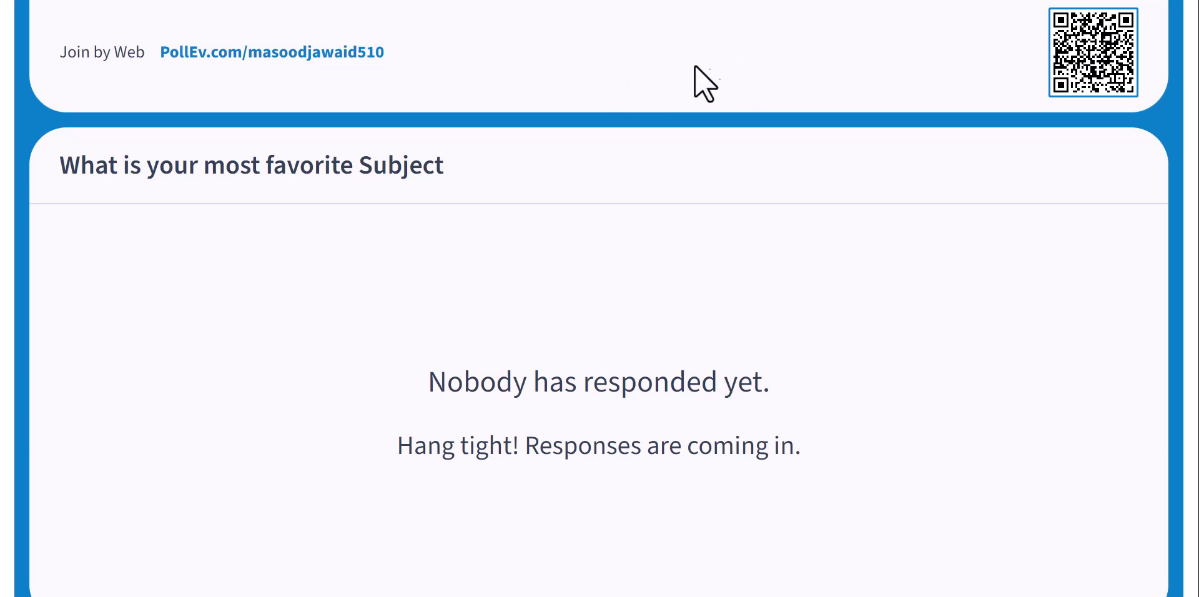
Step back to the fruit poll, then forward past the Subject poll to the Iron question.
key(Left)
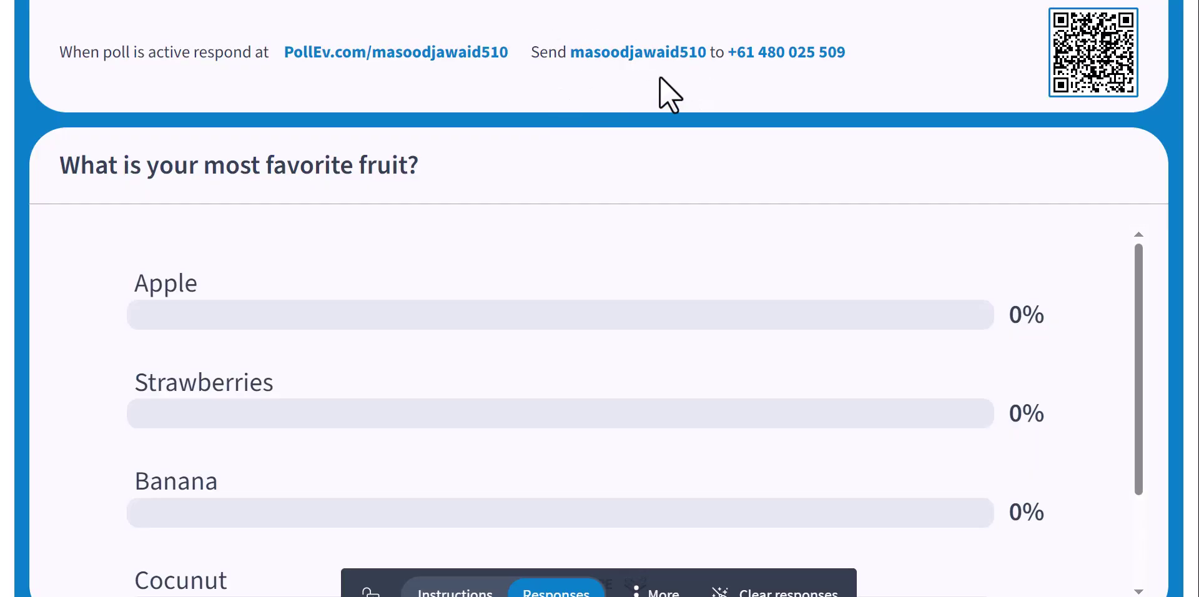
key(Right)
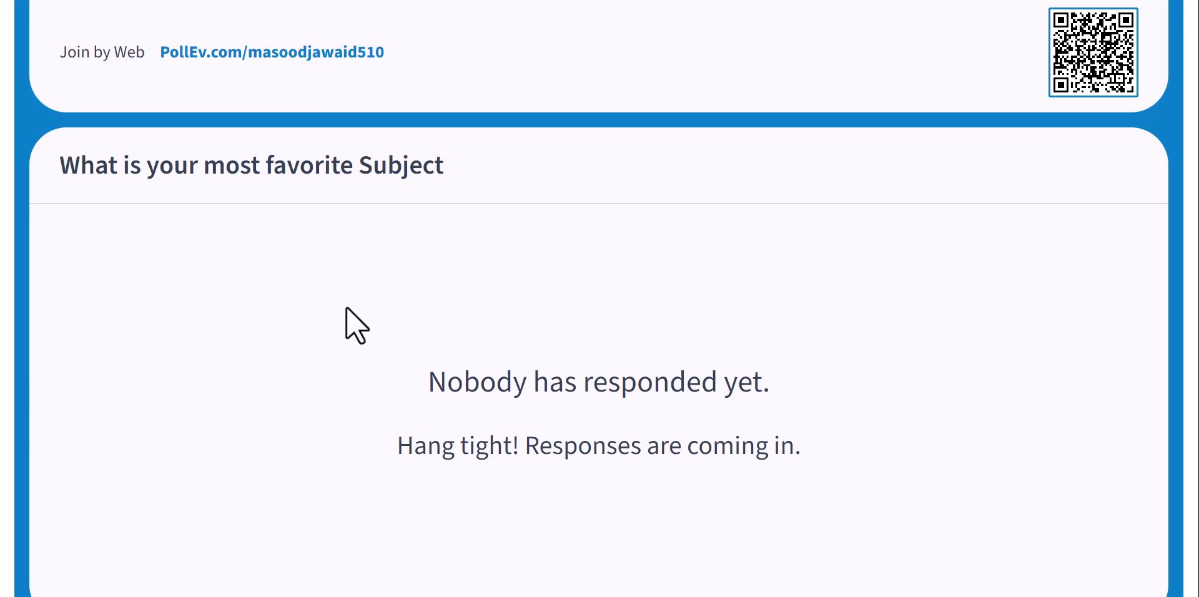
mouse_move(368, 580)
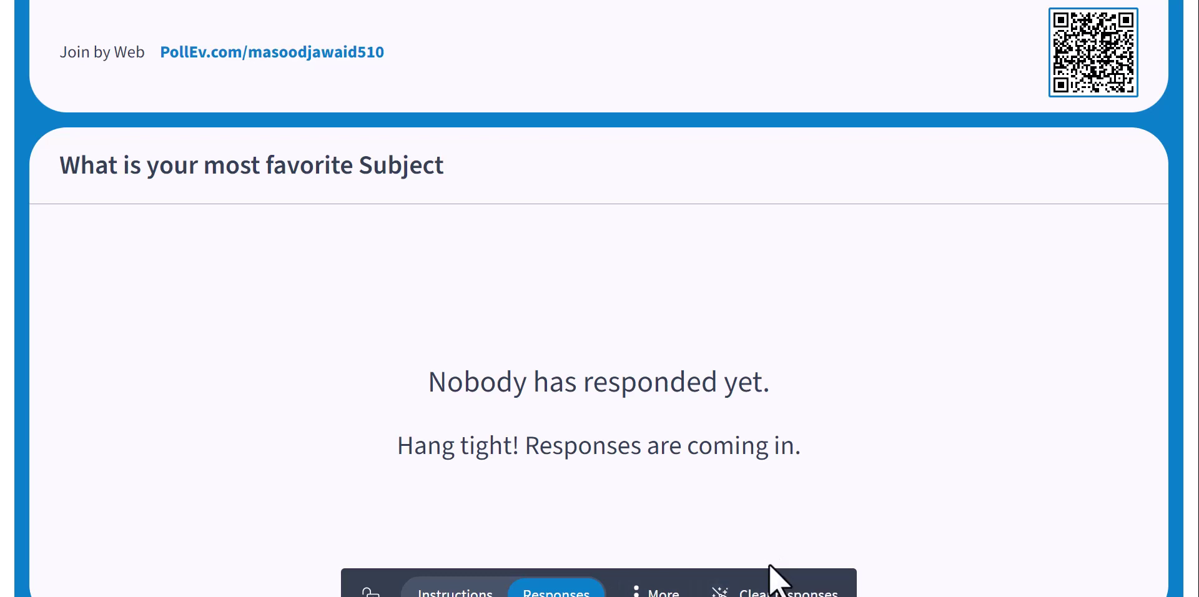
key(Right)
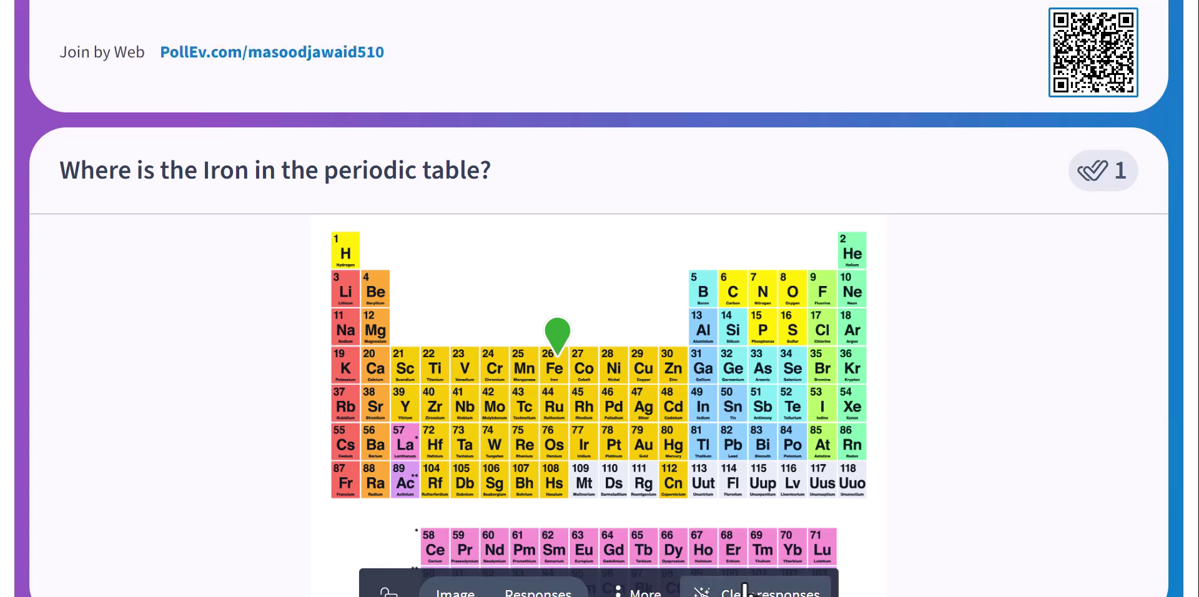
Clear the Iron poll's responses, then move on to the device poll at 0%.
click(745, 591)
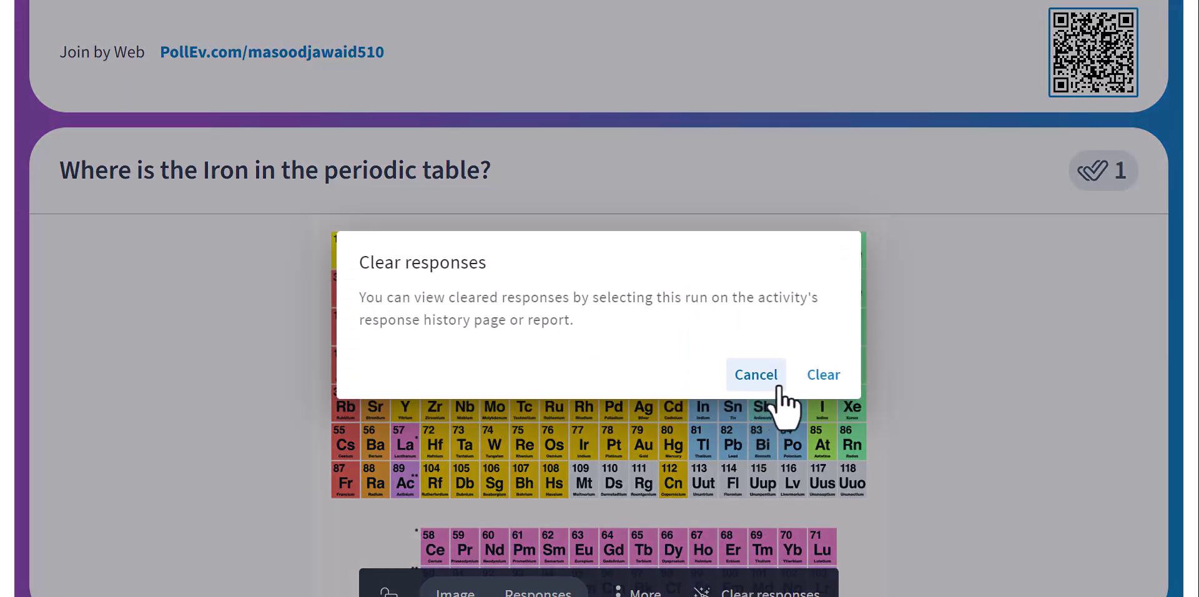
click(812, 376)
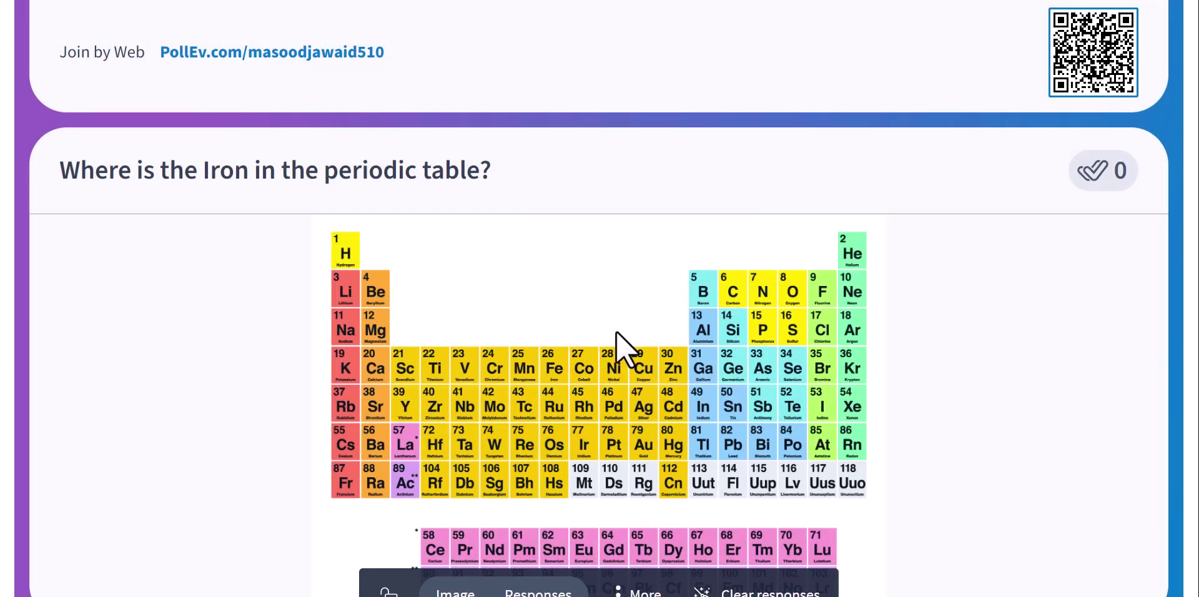
key(Right)
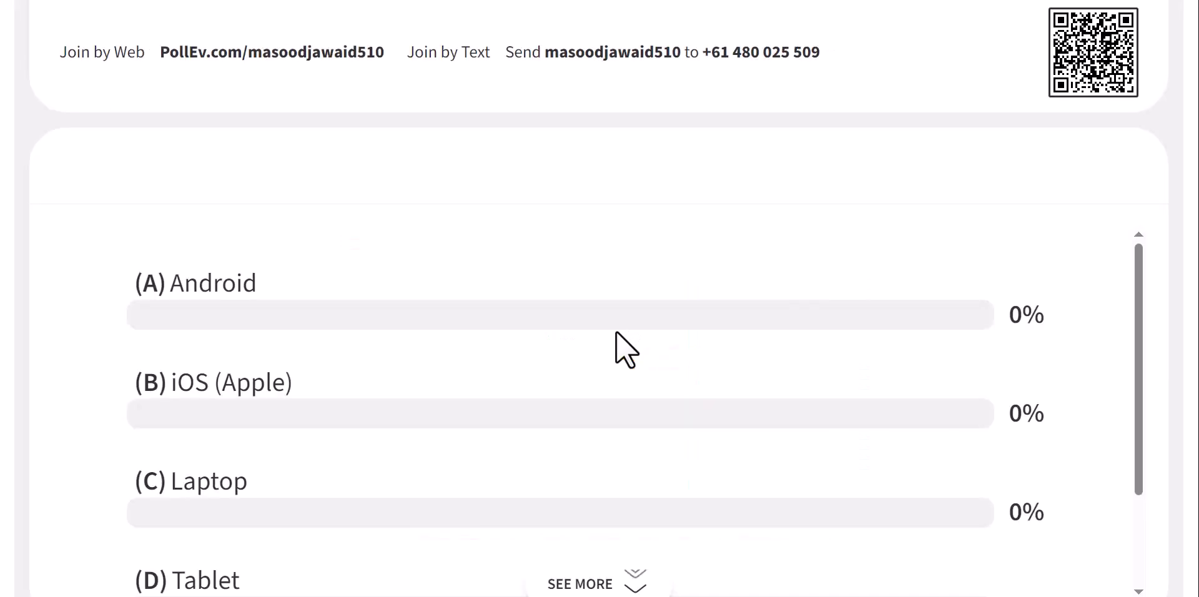
key(Right)
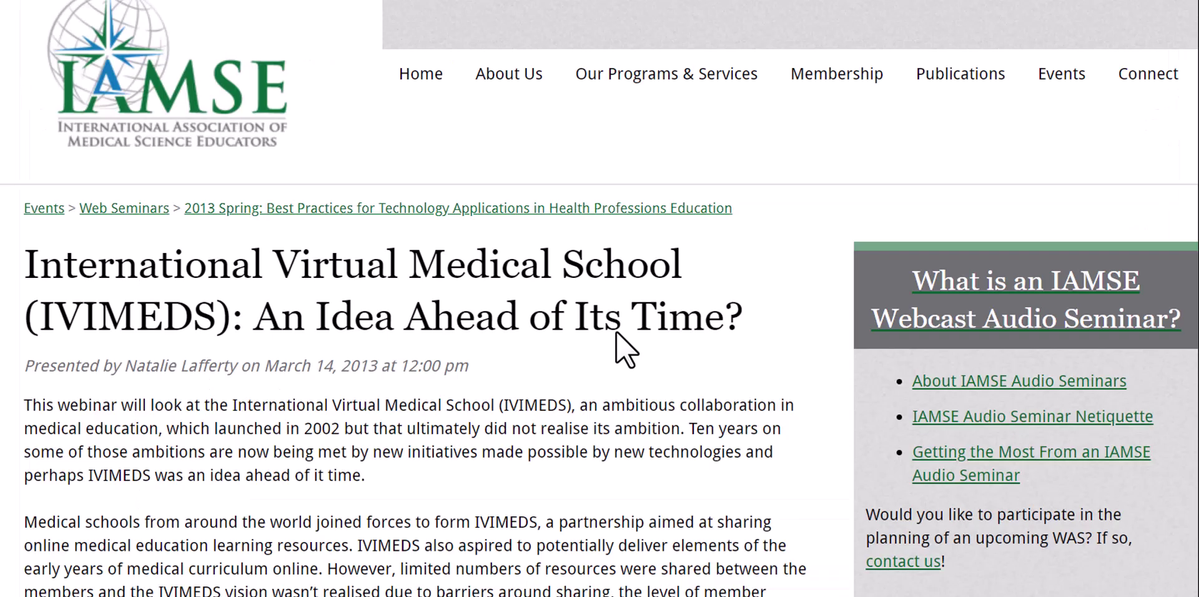
key(Left)
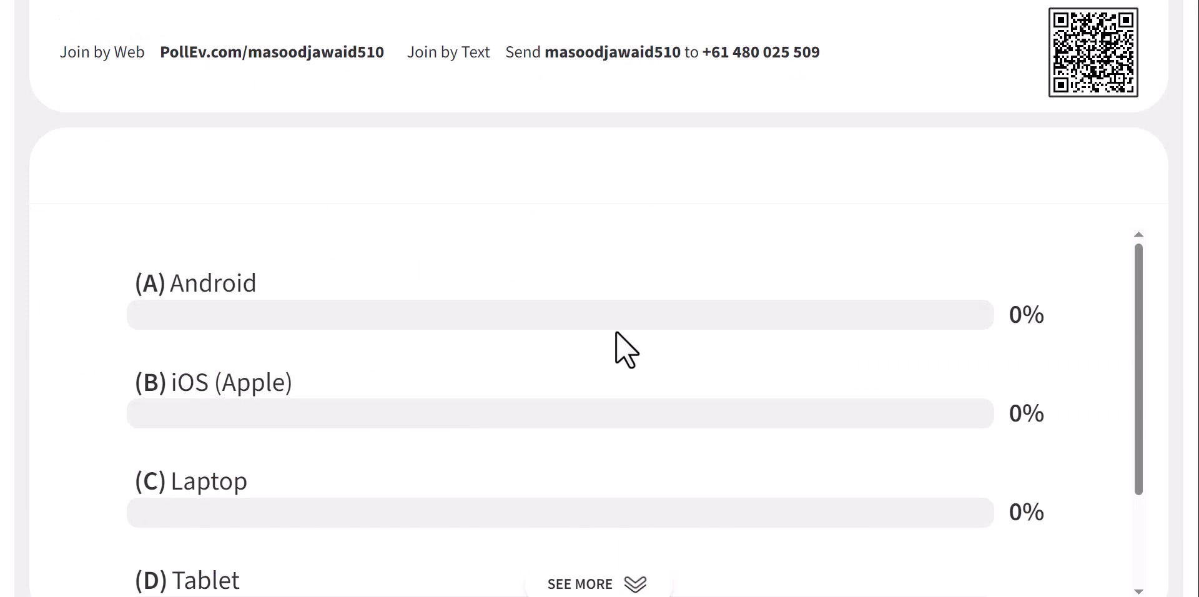
Exit the slide show and view slides 11 and 10, ending on the Subject word cloud.
key(Escape)
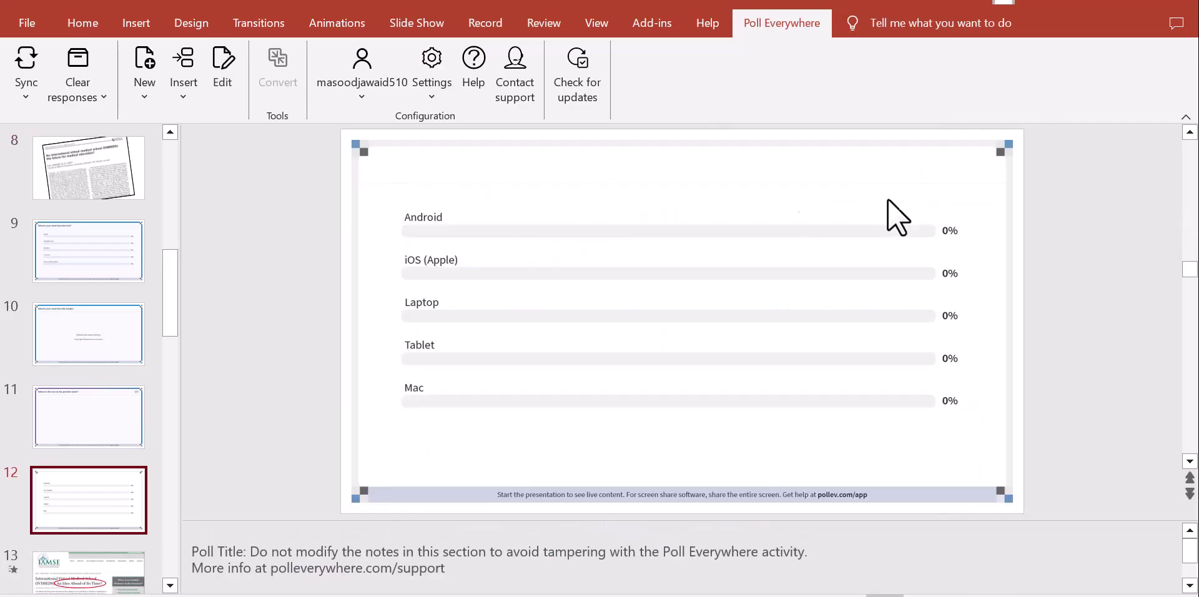
click(91, 444)
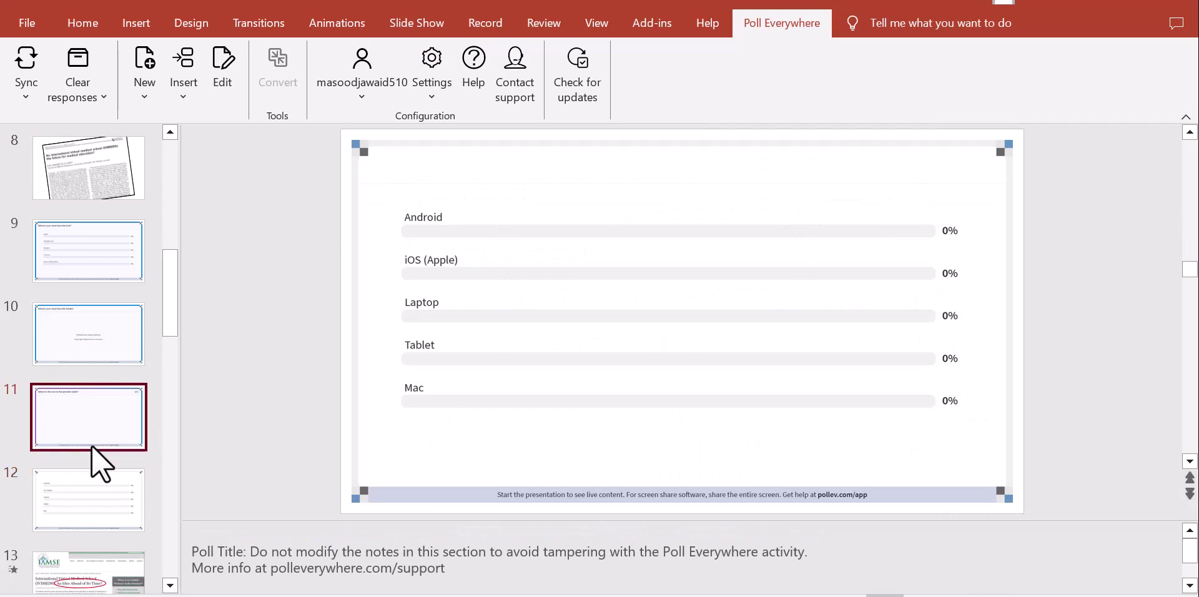
click(82, 353)
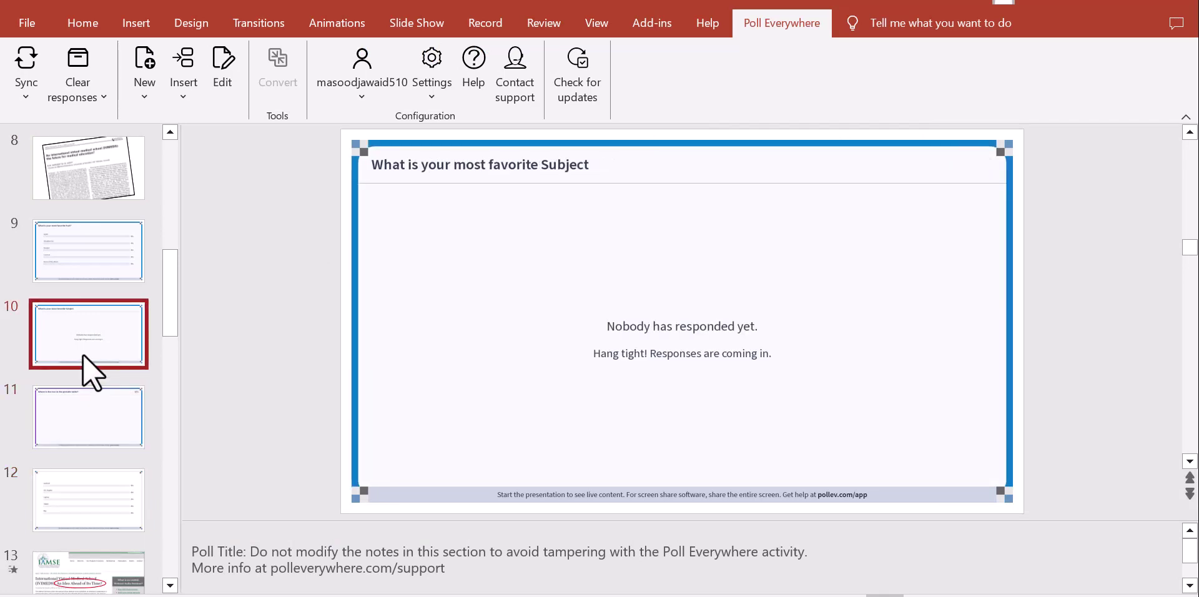